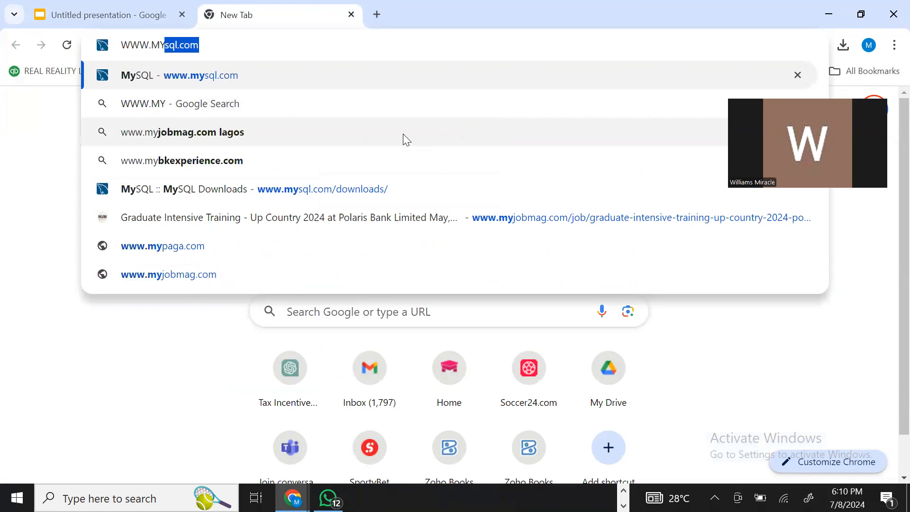
pyautogui.write('SQ')
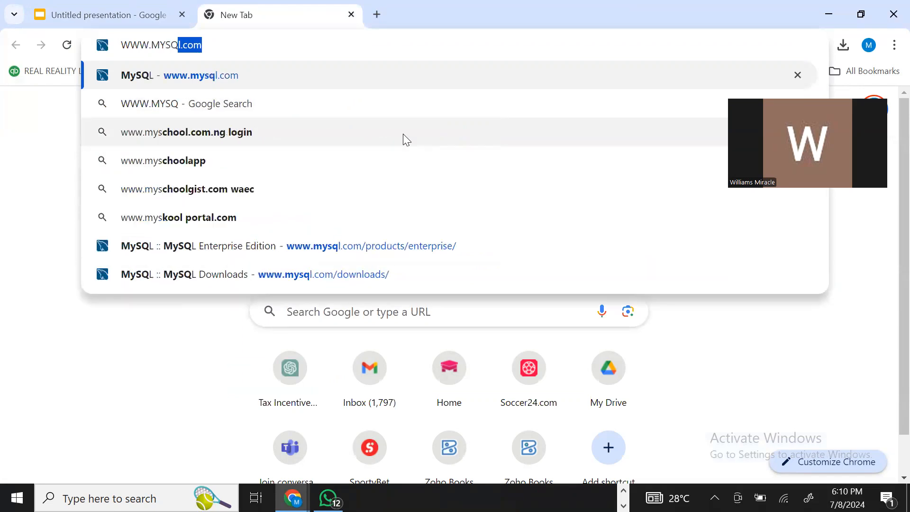
pyautogui.write('L.COM')
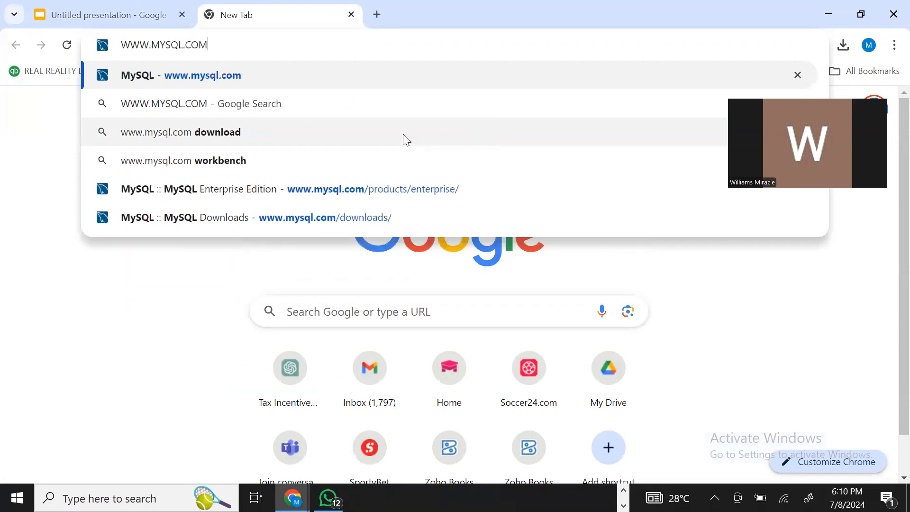
pyautogui.press('Return')
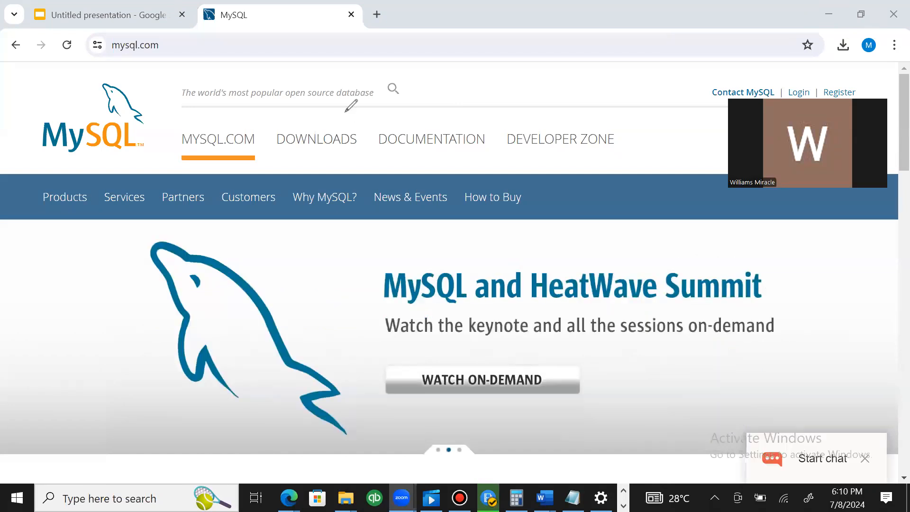
pyautogui.moveTo(277, 117)
pyautogui.mouseDown()
pyautogui.moveTo(271, 134)
pyautogui.moveTo(347, 168)
pyautogui.moveTo(367, 118)
pyautogui.moveTo(298, 106)
pyautogui.moveTo(277, 119)
pyautogui.mouseUp()
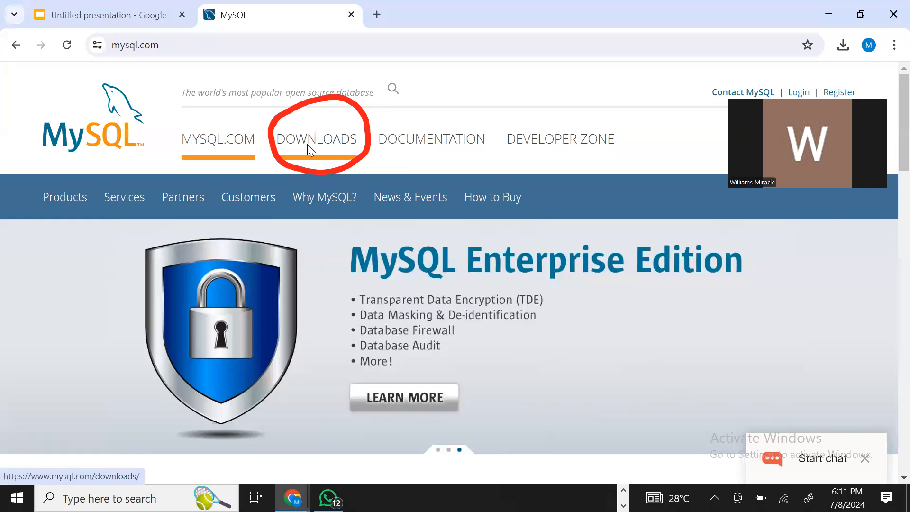
pyautogui.click(309, 149)
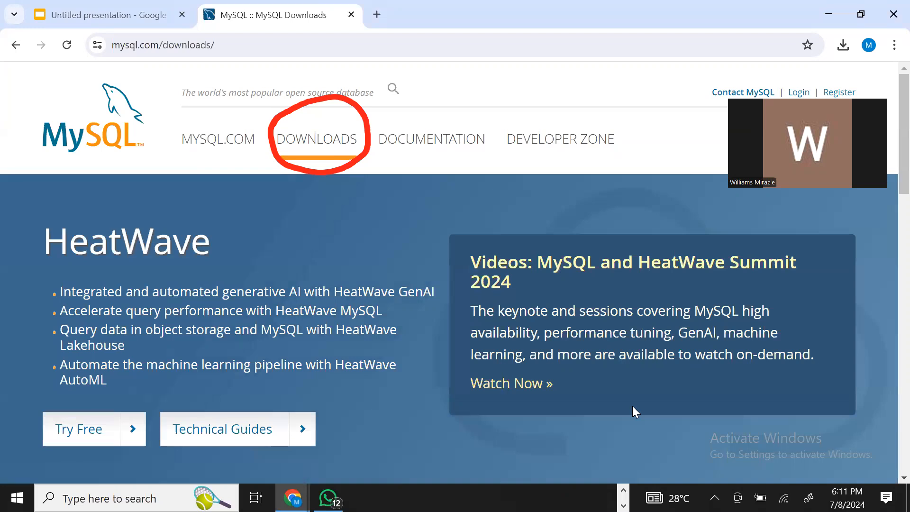
# Open the MySQL Community (GPL) Downloads page from the end of the downloads list.
pyautogui.scroll(-10, 632, 406)
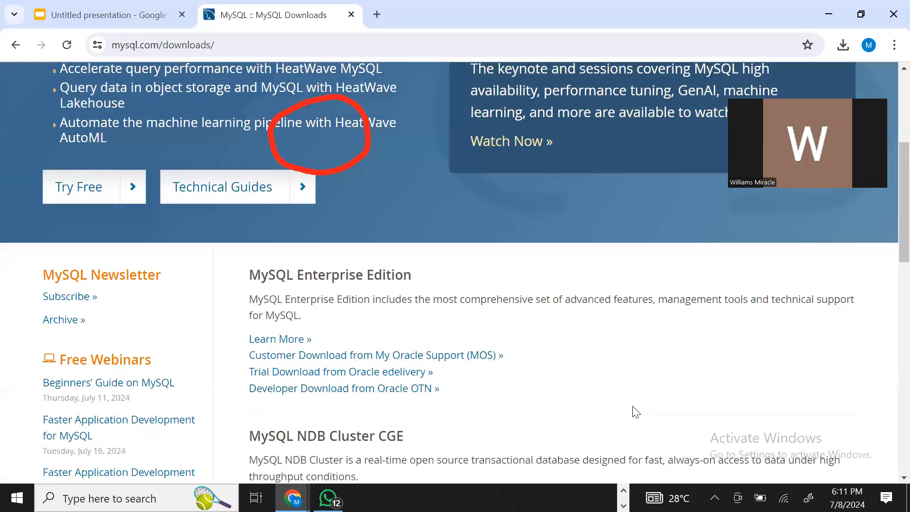
pyautogui.scroll(-5, 635, 411)
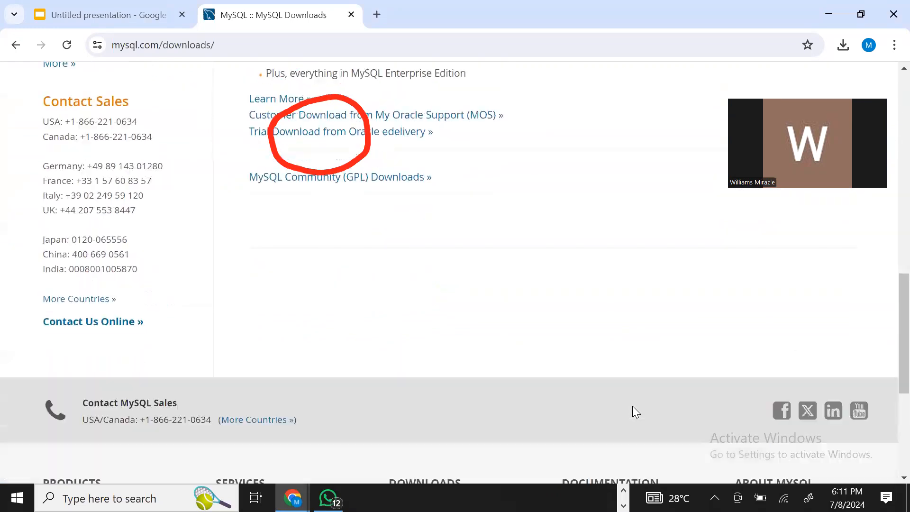
pyautogui.scroll(1, 635, 412)
pyautogui.scroll(-1, 633, 406)
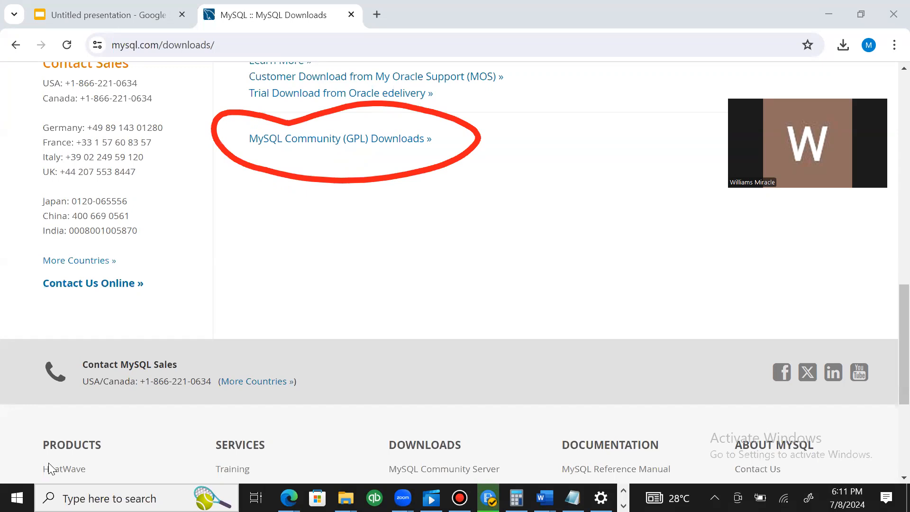
pyautogui.click(289, 143)
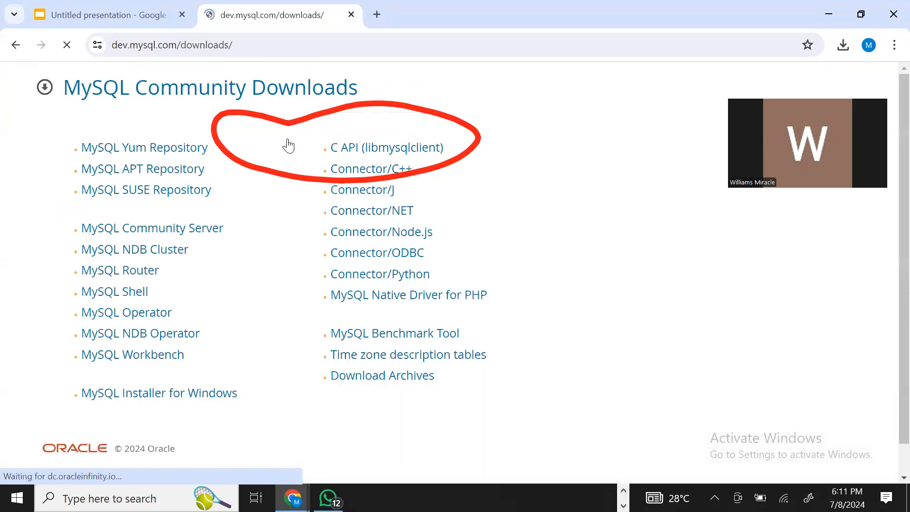
# Open the MySQL Installer for Windows page and bring its downloadable packages into view.
pyautogui.scroll(-1, 288, 145)
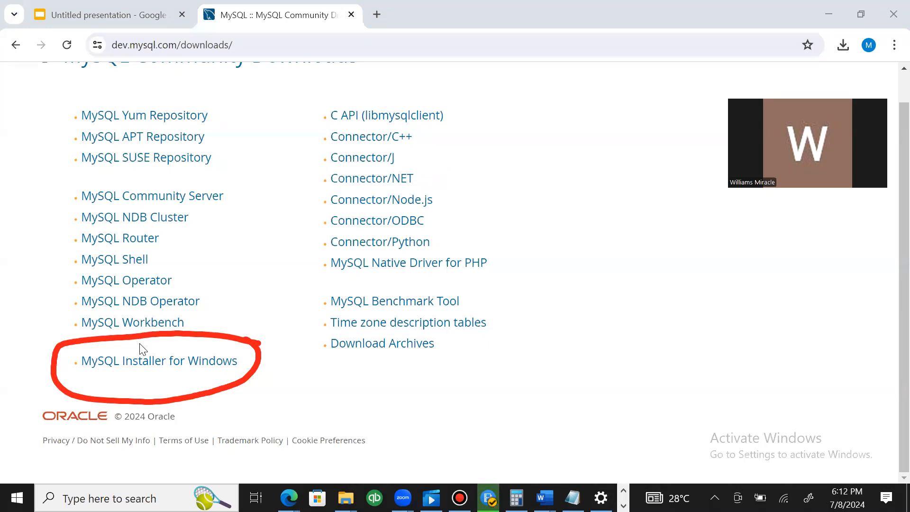
pyautogui.click(144, 360)
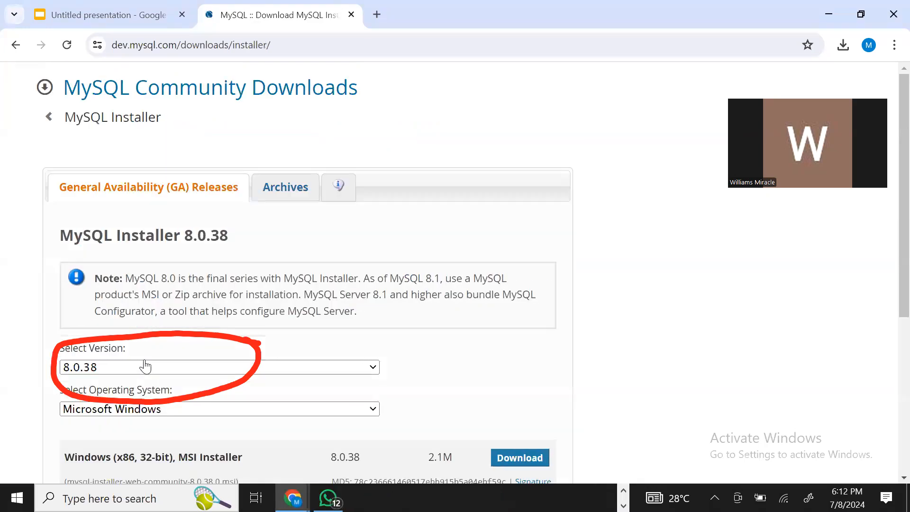
pyautogui.scroll(-5, 448, 241)
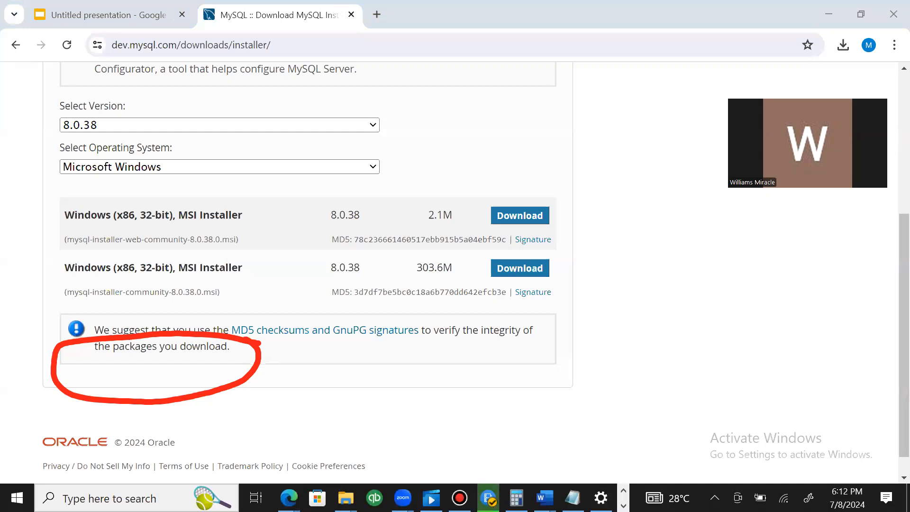
pyautogui.hotkey('ctrl', 'z')
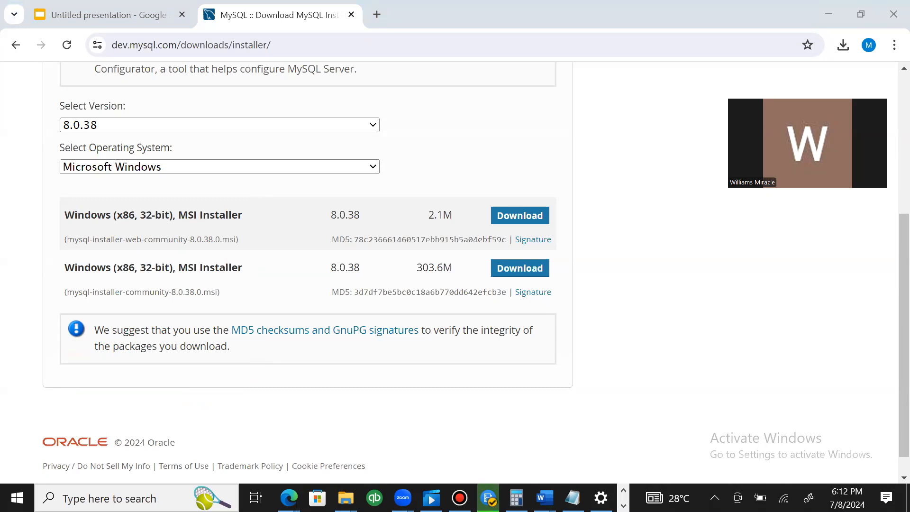
# Check the operating system and version choices offered for the installer, keeping Microsoft Windows and 8.0.38.
pyautogui.click(166, 169)
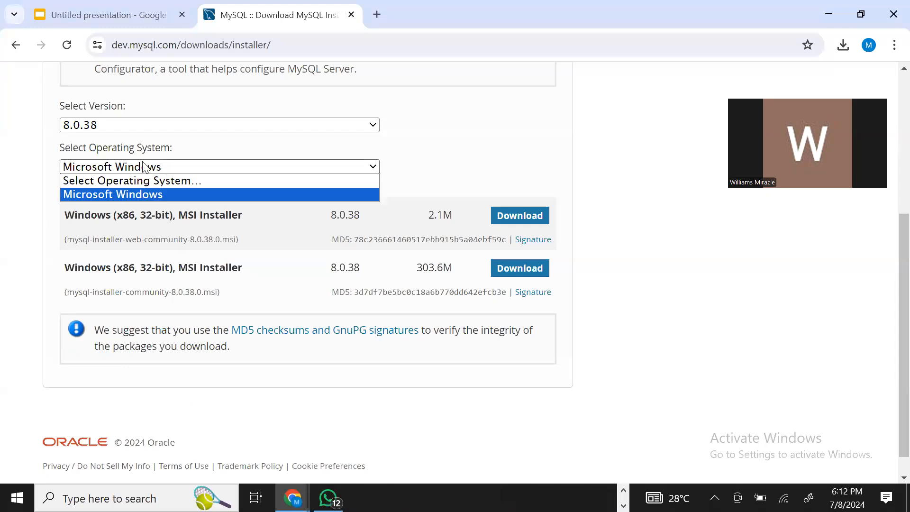
pyautogui.click(134, 125)
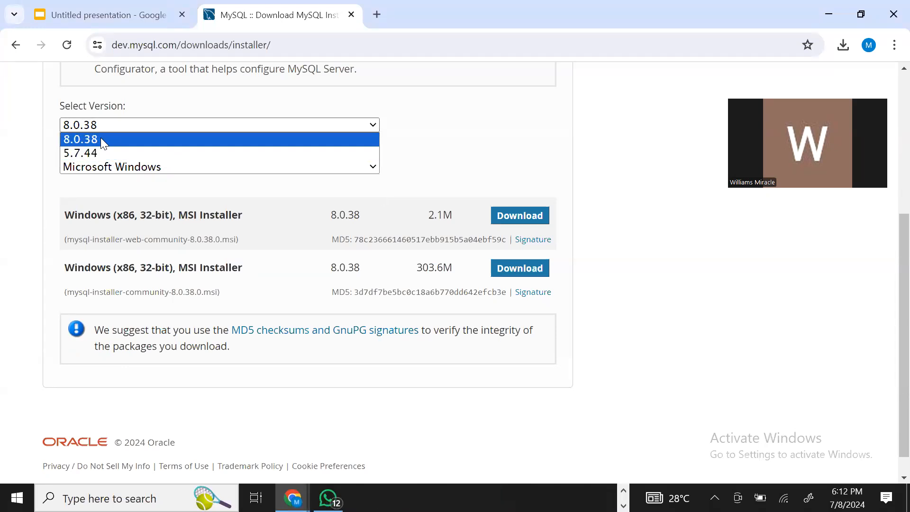
pyautogui.click(482, 109)
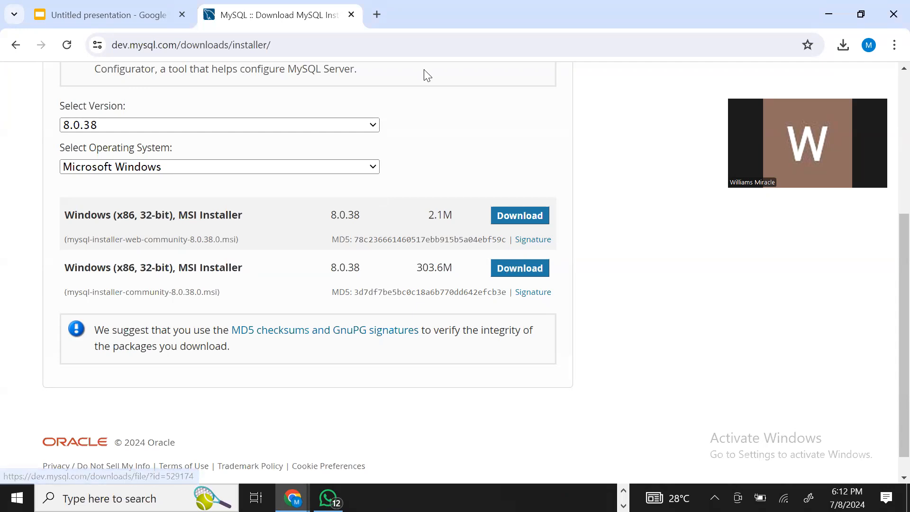
# Download the 303.6M Windows MSI Installer 8.0.38 without logging in or signing up for an Oracle account.
pyautogui.moveTo(563, 249)
pyautogui.mouseDown()
pyautogui.moveTo(409, 262)
pyautogui.moveTo(450, 285)
pyautogui.moveTo(516, 285)
pyautogui.moveTo(558, 272)
pyautogui.moveTo(562, 246)
pyautogui.mouseUp()
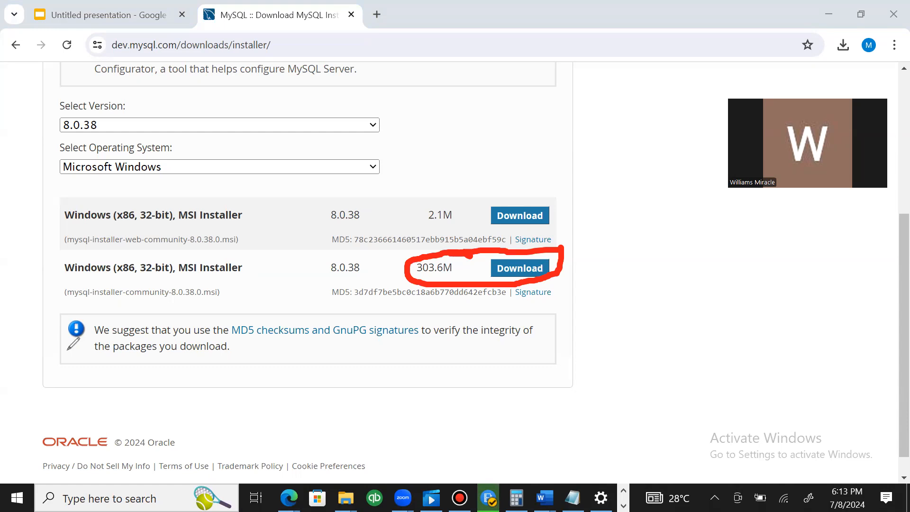
pyautogui.click(52, 428)
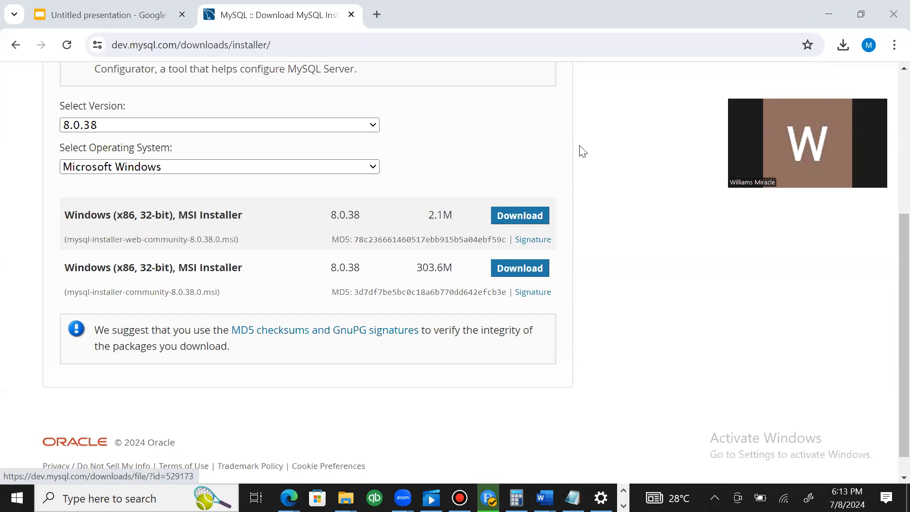
pyautogui.moveTo(648, 205); pyautogui.dragTo(555, 272)
pyautogui.moveTo(575, 240)
pyautogui.mouseDown()
pyautogui.moveTo(552, 274)
pyautogui.moveTo(579, 291)
pyautogui.mouseUp()
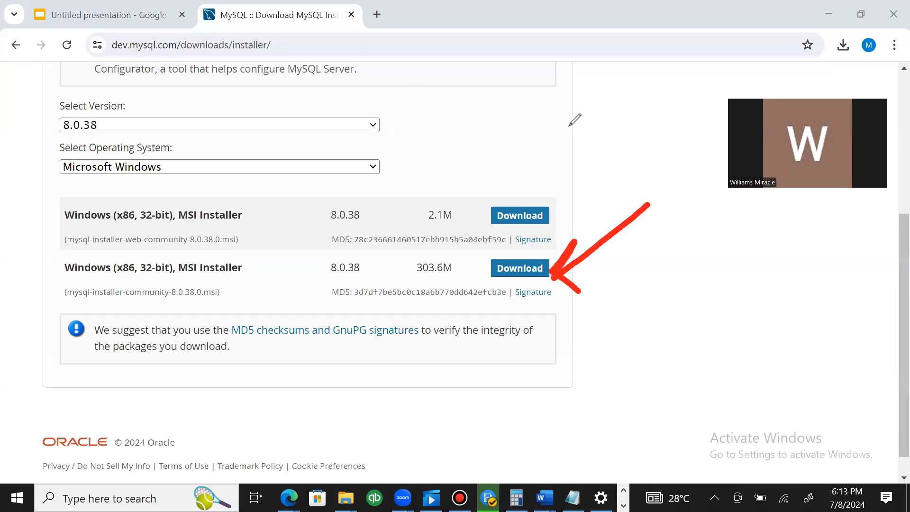
pyautogui.click(108, 328)
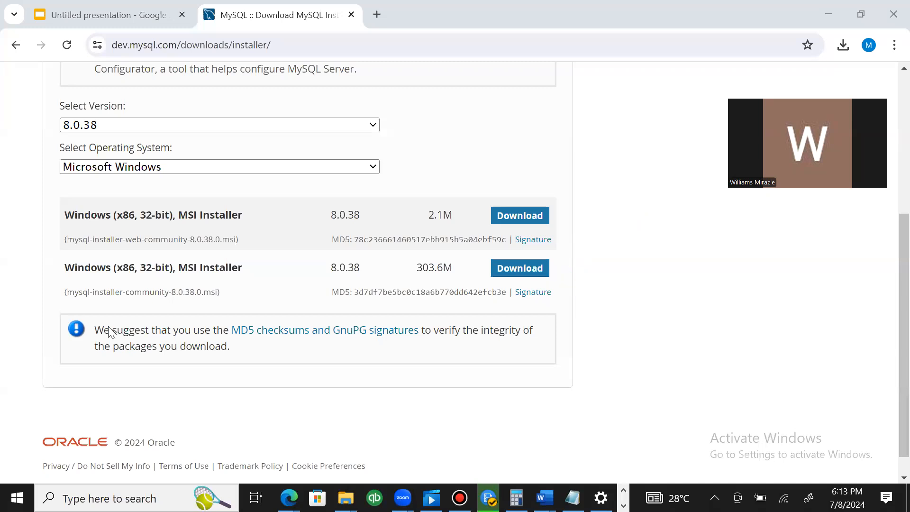
pyautogui.click(519, 277)
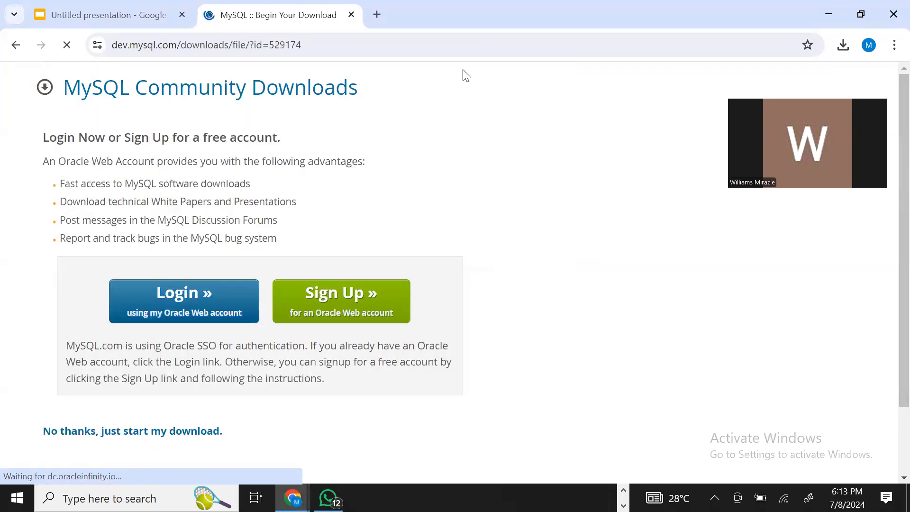
pyautogui.moveTo(67, 415)
pyautogui.mouseDown()
pyautogui.moveTo(14, 407)
pyautogui.moveTo(60, 463)
pyautogui.moveTo(142, 467)
pyautogui.moveTo(245, 419)
pyautogui.moveTo(164, 400)
pyautogui.mouseUp()
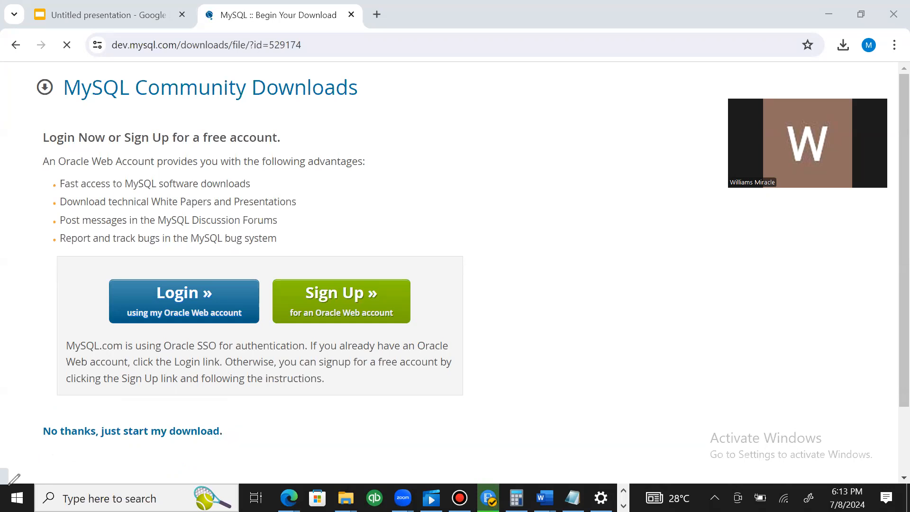
pyautogui.click(136, 435)
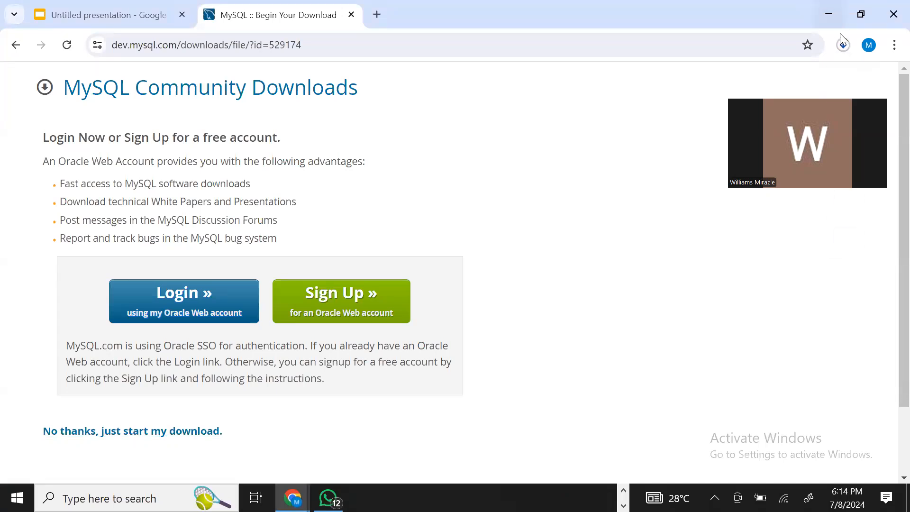
# Cancel the running duplicate download mysql-installer-community-8.0.38.0 (1).msi in the recent download history.
pyautogui.click(843, 45)
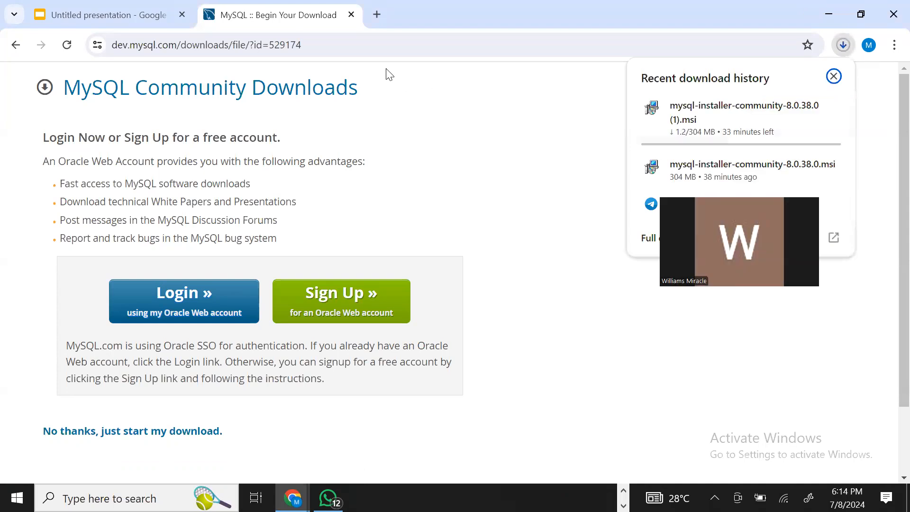
pyautogui.click(823, 42)
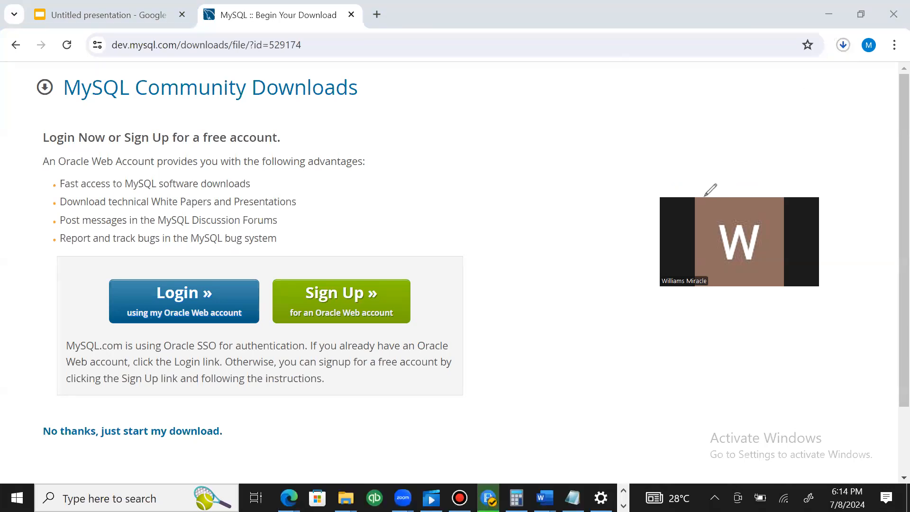
pyautogui.moveTo(609, 226)
pyautogui.mouseDown()
pyautogui.moveTo(845, 72)
pyautogui.moveTo(824, 70)
pyautogui.moveTo(827, 29)
pyautogui.moveTo(851, 24)
pyautogui.moveTo(853, 74)
pyautogui.mouseUp()
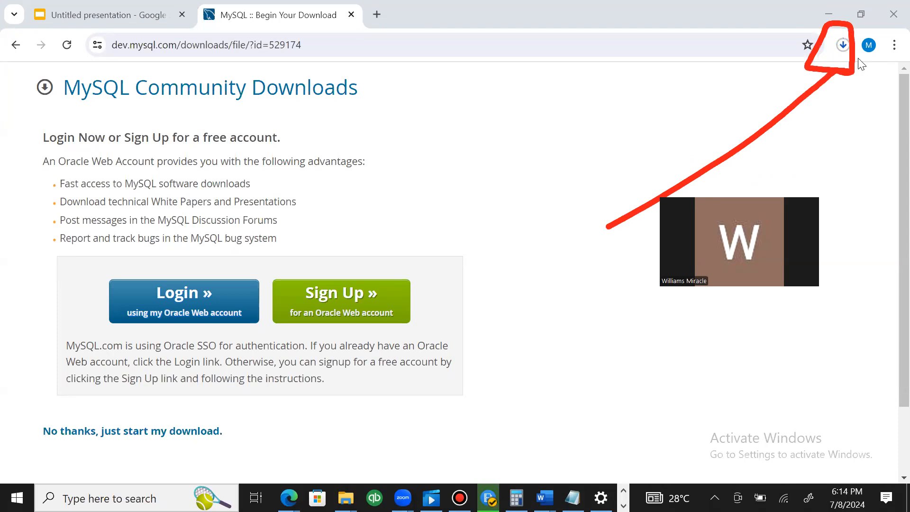
pyautogui.click(843, 45)
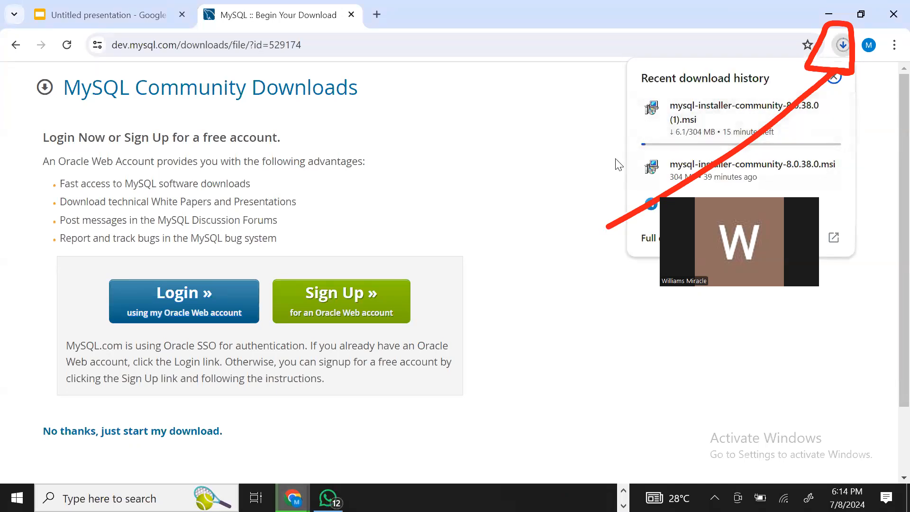
pyautogui.moveTo(758, 98)
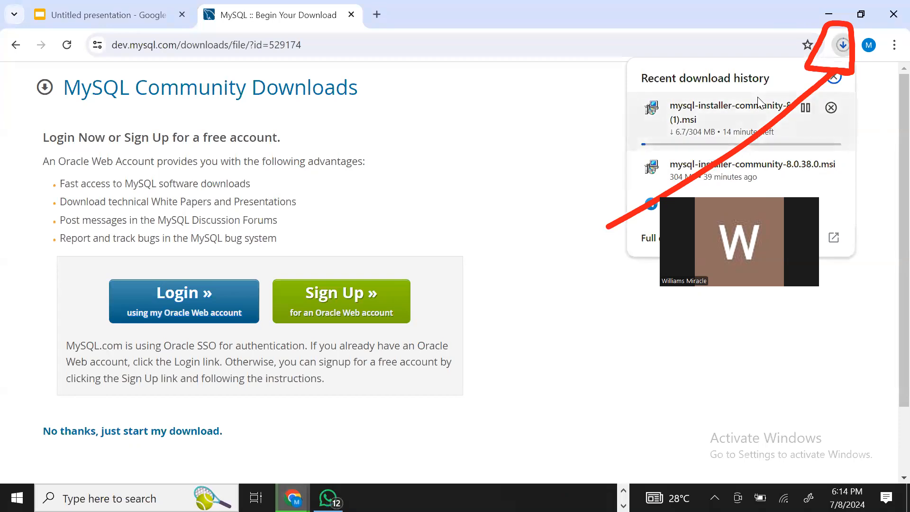
pyautogui.click(832, 108)
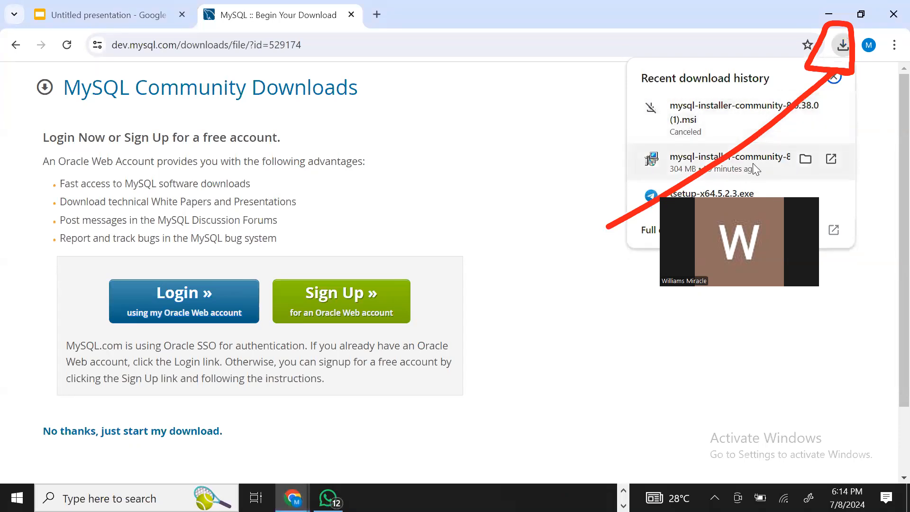
pyautogui.click(749, 191)
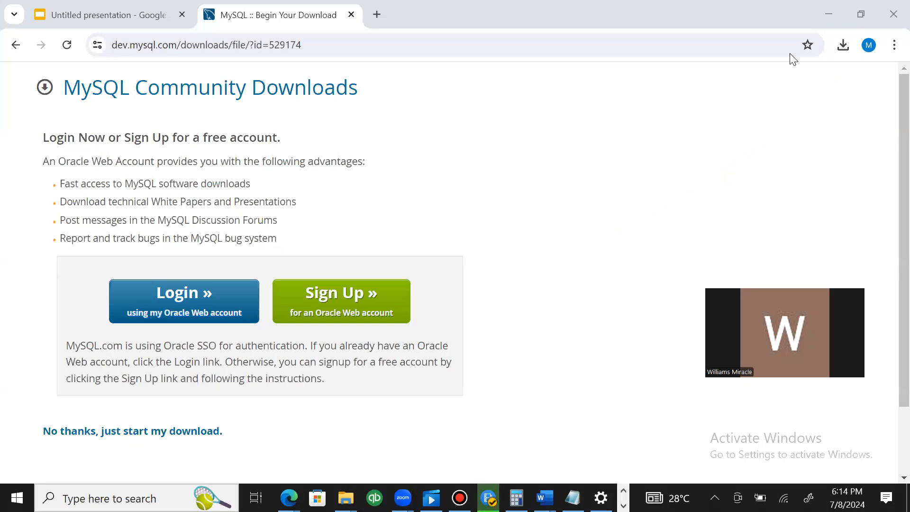
# Launch the already downloaded mysql-installer-community-8.0.38.0.msi from the download history and allow it to run.
pyautogui.click(842, 46)
pyautogui.moveTo(747, 167)
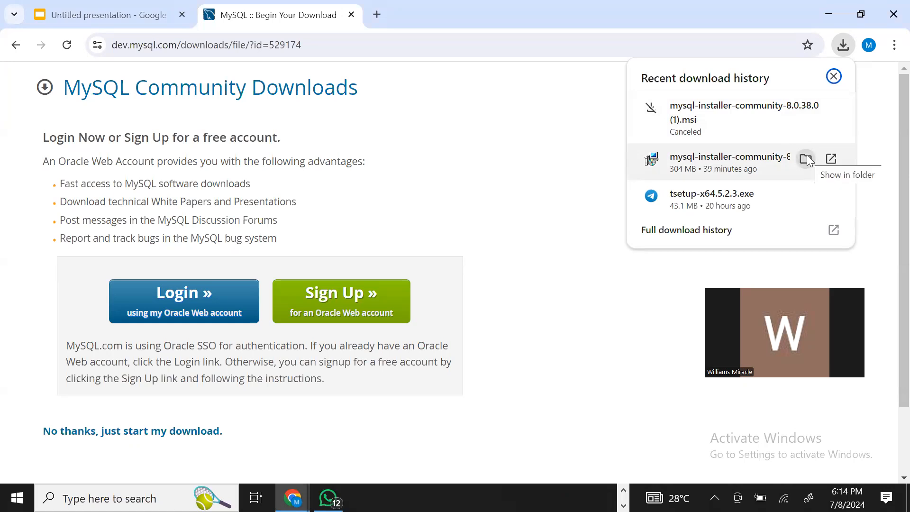
pyautogui.click(832, 160)
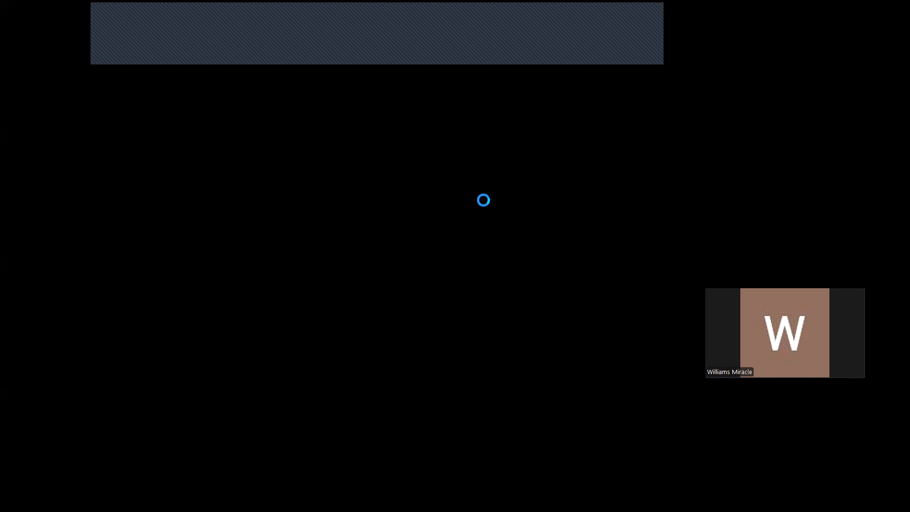
pyautogui.click(404, 341)
pyautogui.click(396, 348)
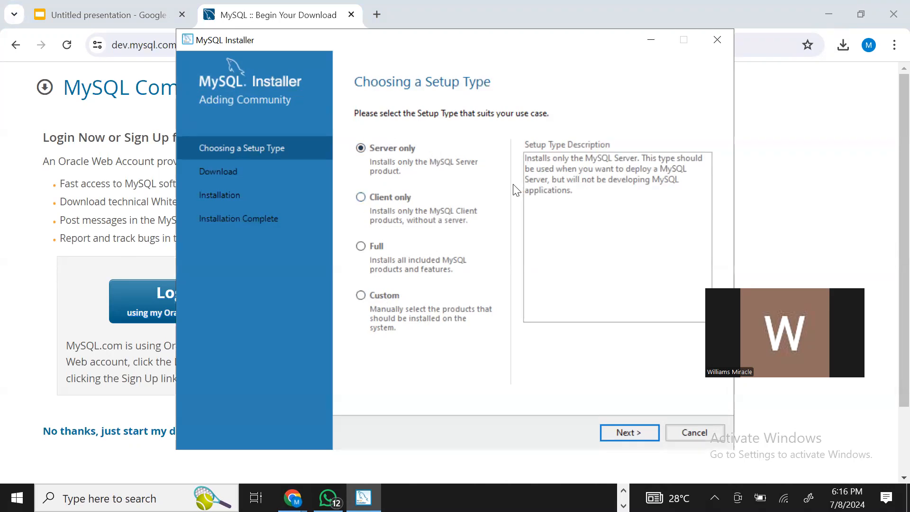
# Choose the Custom setup type in the MySQL Installer and continue to the product selection.
pyautogui.click(375, 299)
pyautogui.click(632, 430)
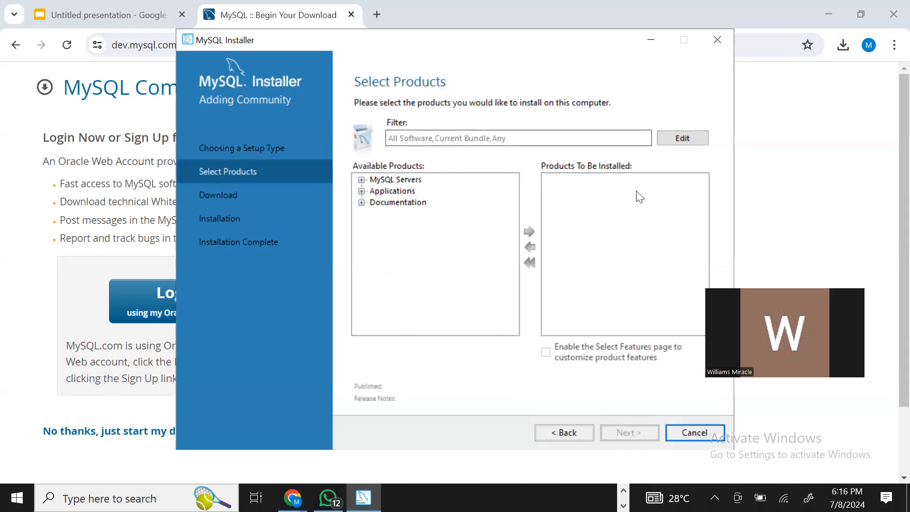
pyautogui.click(361, 181)
pyautogui.click(361, 180)
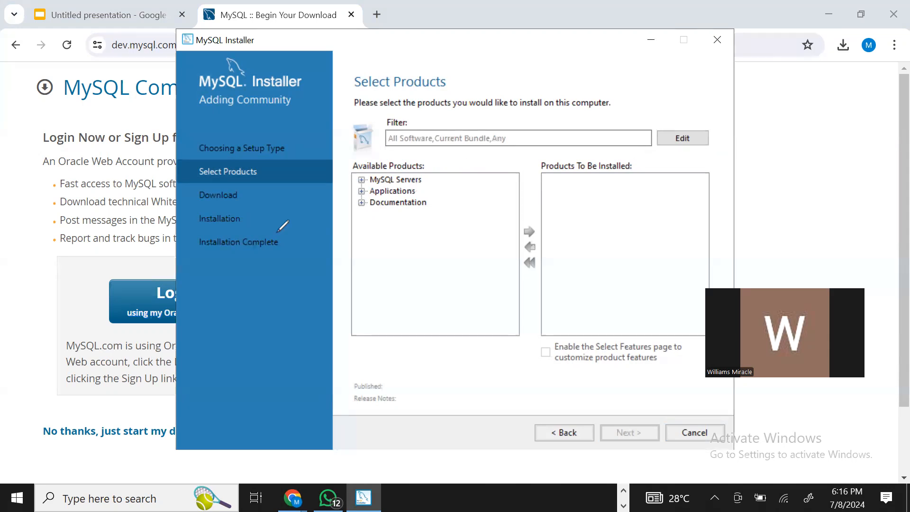
# Add MySQL Server 8.0.38 - X64 from the MySQL Servers category to the products to be installed.
pyautogui.moveTo(252, 300)
pyautogui.mouseDown()
pyautogui.moveTo(346, 174)
pyautogui.moveTo(331, 203)
pyautogui.mouseUp()
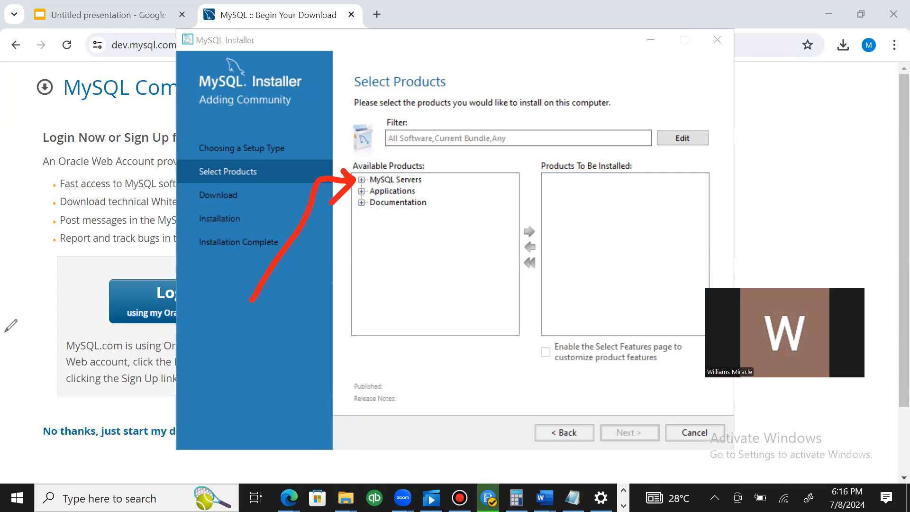
pyautogui.click(362, 180)
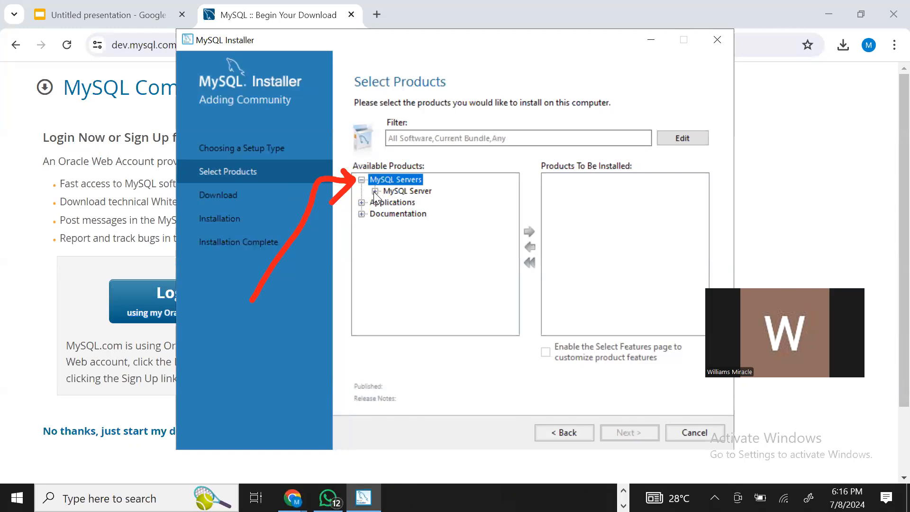
pyautogui.click(375, 191)
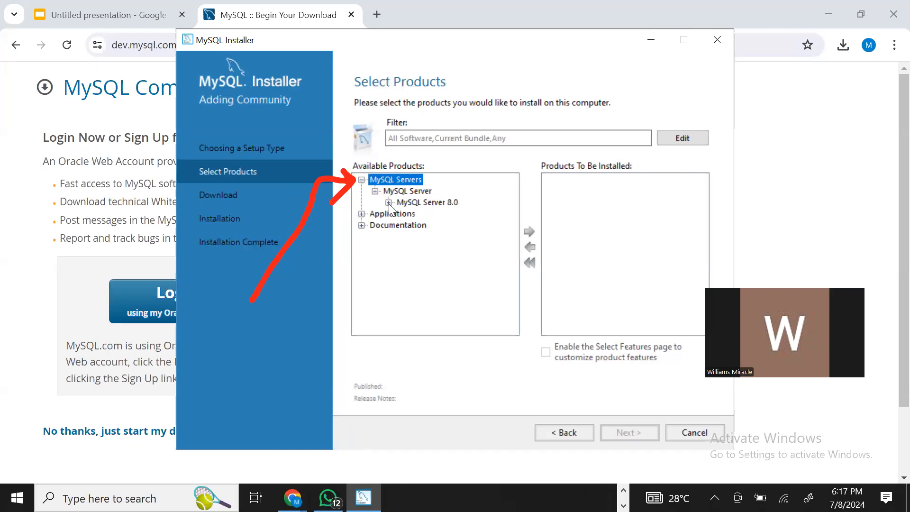
pyautogui.click(388, 203)
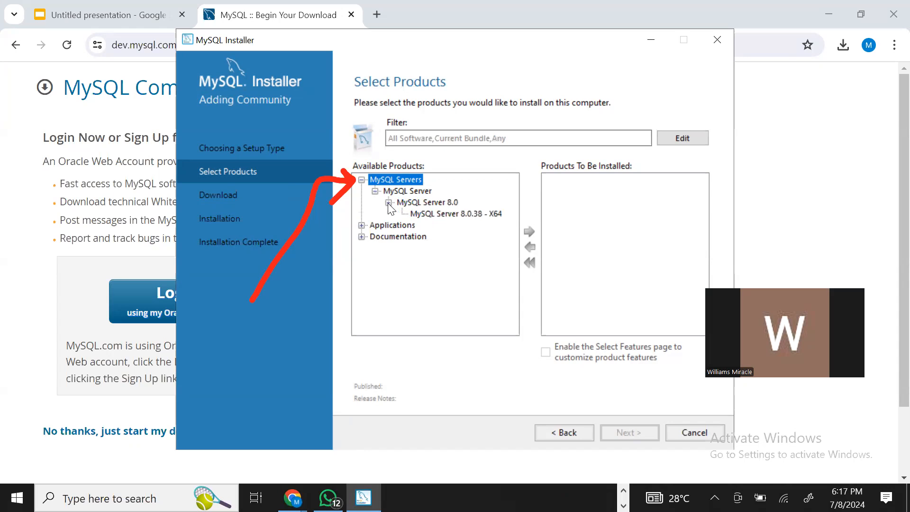
pyautogui.click(425, 214)
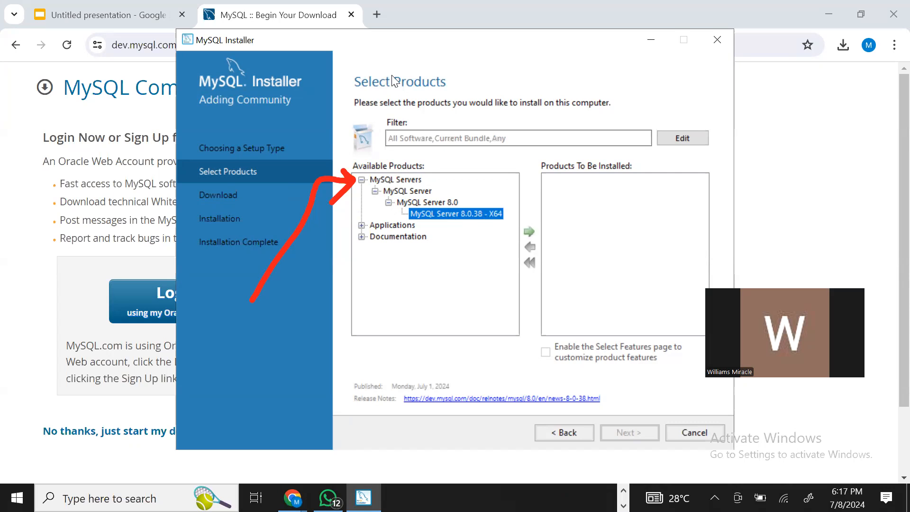
pyautogui.moveTo(552, 218)
pyautogui.mouseDown()
pyautogui.moveTo(546, 264)
pyautogui.moveTo(553, 217)
pyautogui.mouseUp()
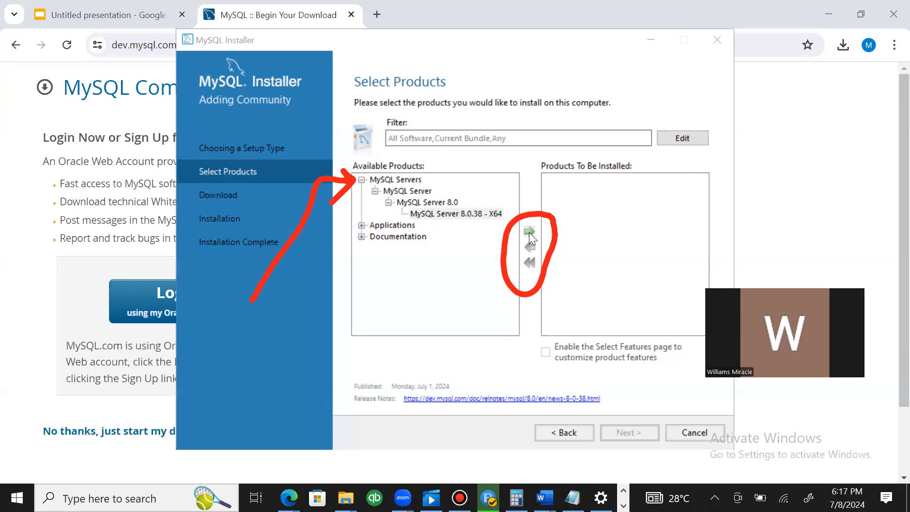
pyautogui.click(465, 214)
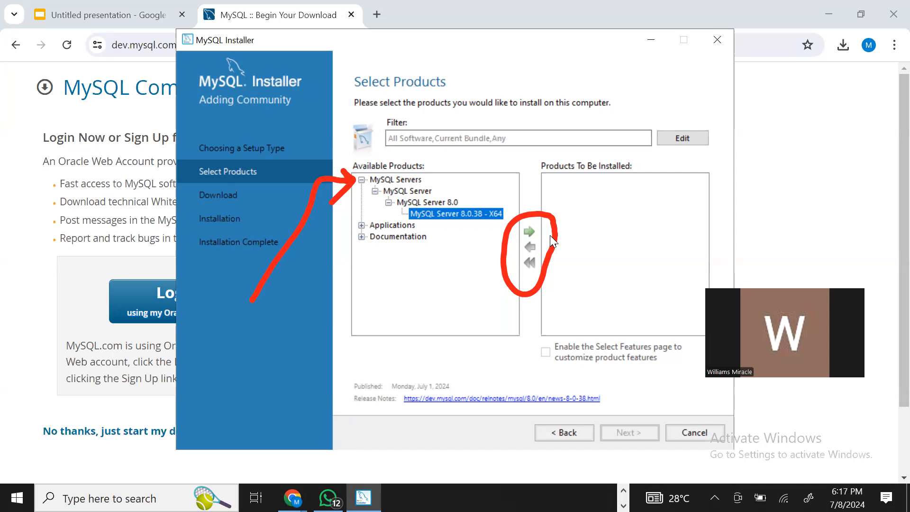
pyautogui.click(530, 233)
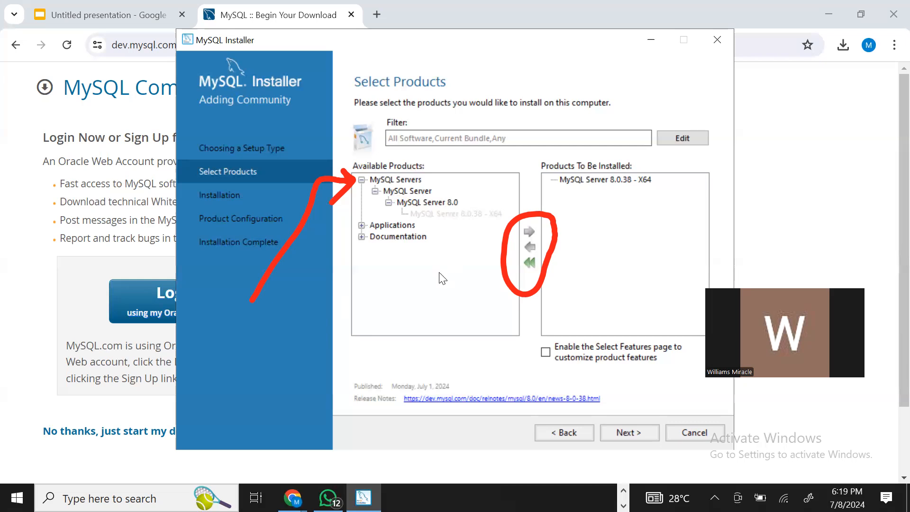
pyautogui.click(344, 80)
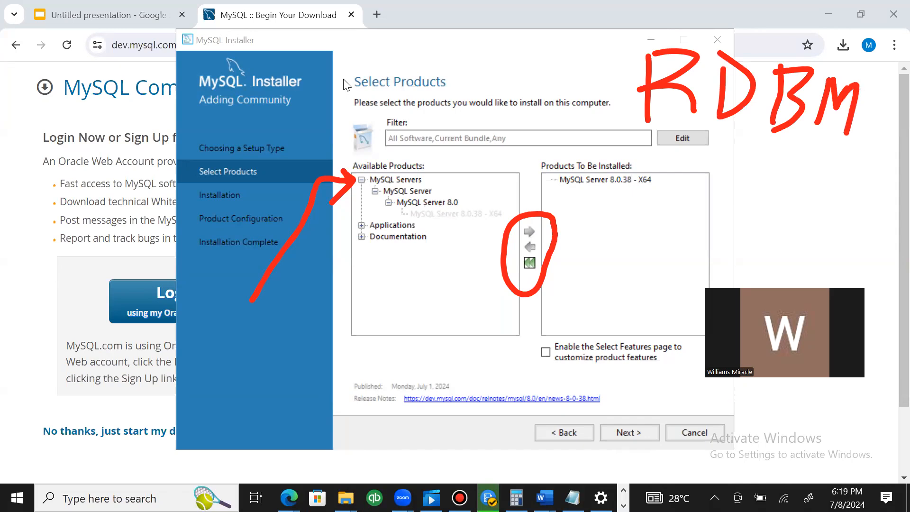
pyautogui.press('super+a')
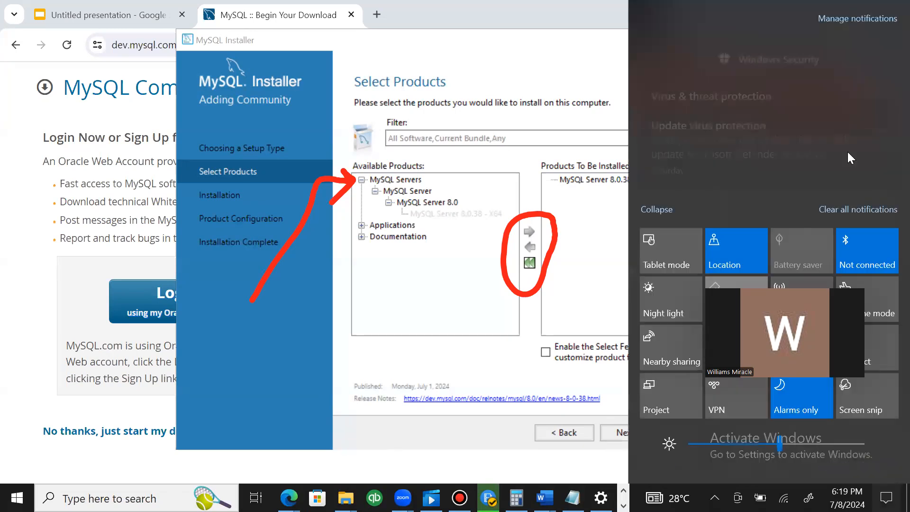
pyautogui.click(482, 350)
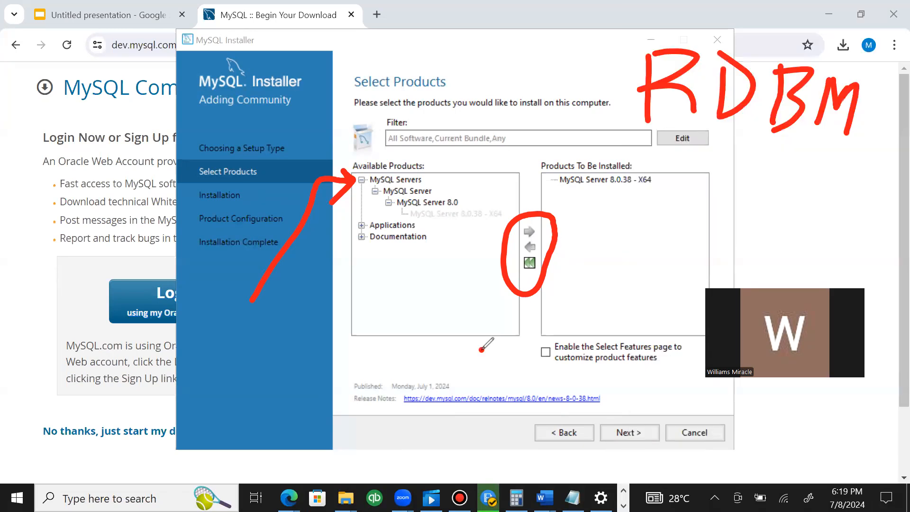
pyautogui.moveTo(818, 169); pyautogui.dragTo(768, 204)
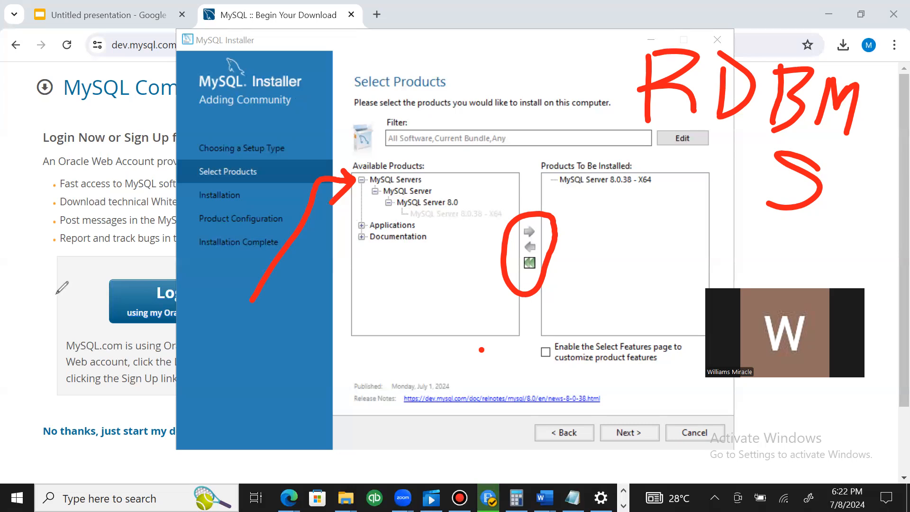
# Add MySQL Workbench 8.0.38 - X64 from the Applications category to the products to be installed.
pyautogui.click(362, 225)
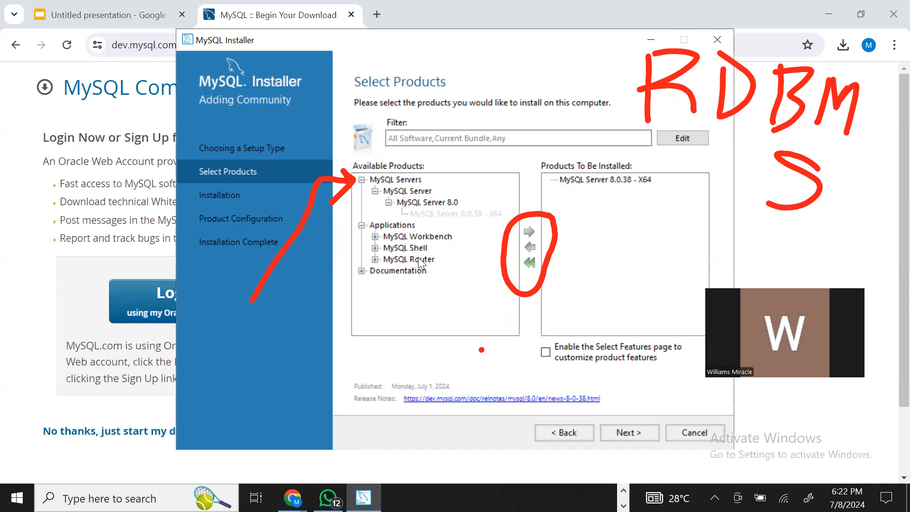
pyautogui.click(375, 236)
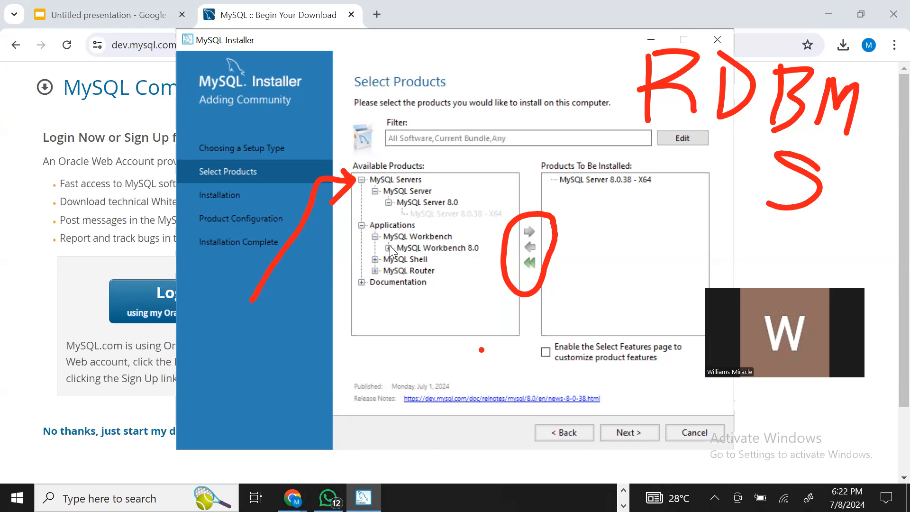
pyautogui.click(388, 248)
pyautogui.click(426, 260)
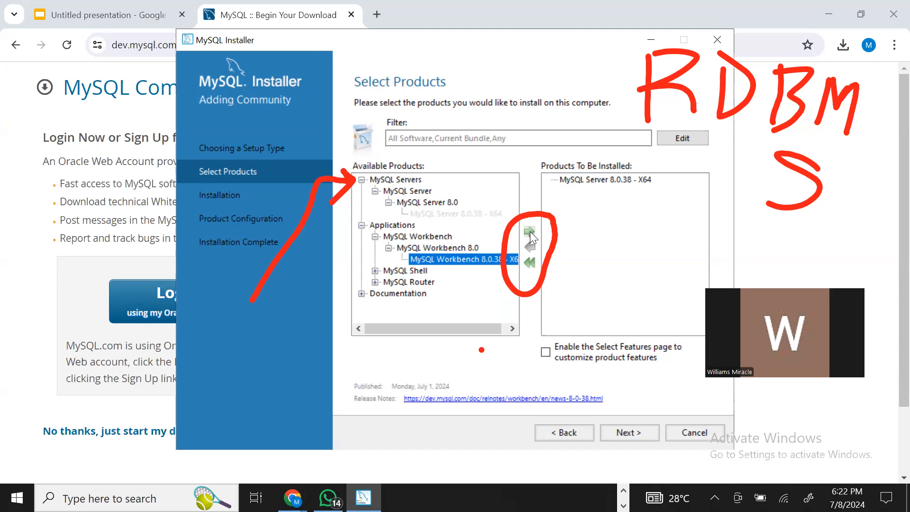
pyautogui.click(530, 231)
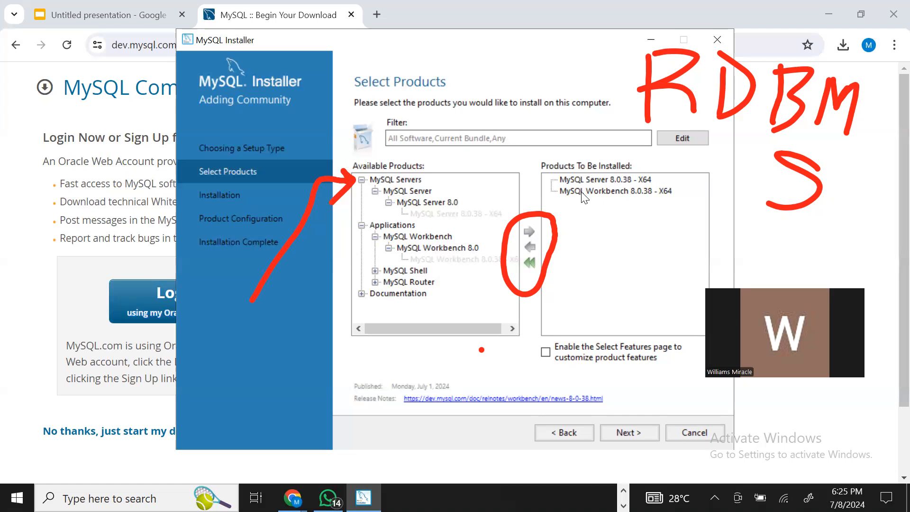
# Add MySQL Shell 8.0.38 - X64 from the Applications category to the products to be installed.
pyautogui.click(362, 226)
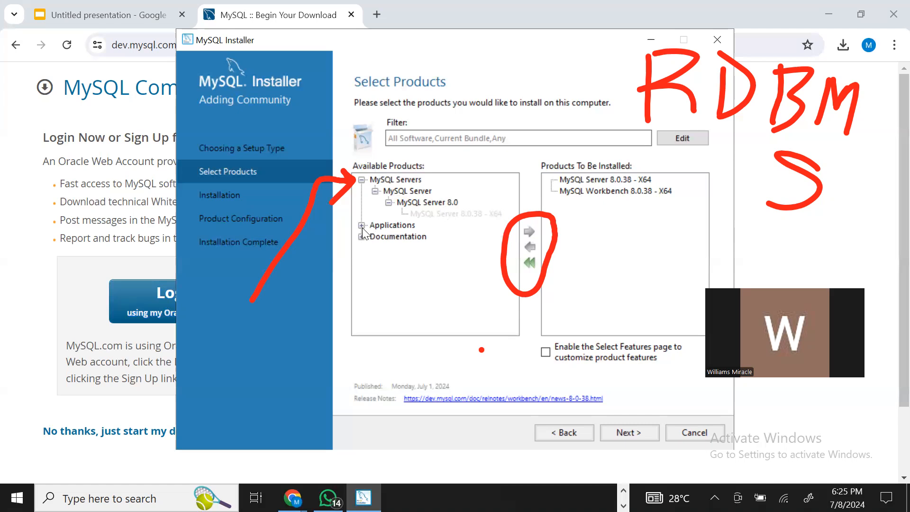
pyautogui.click(362, 227)
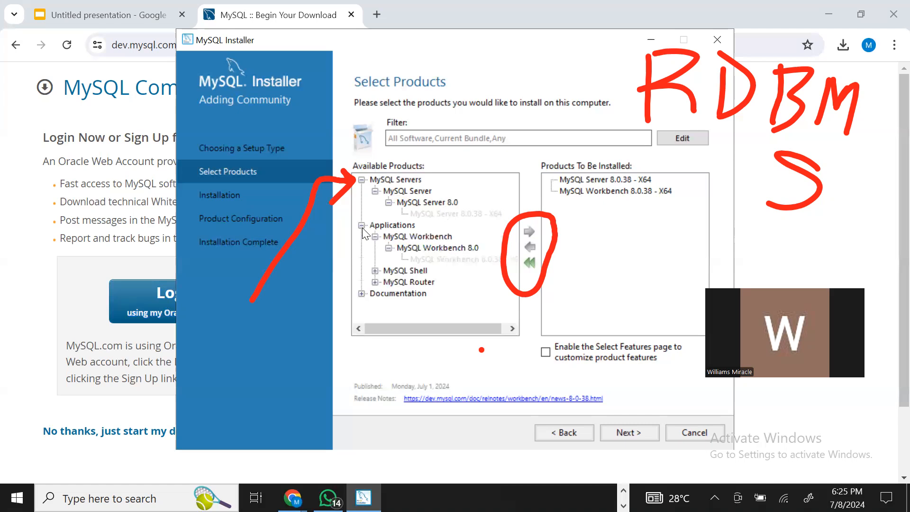
pyautogui.click(375, 271)
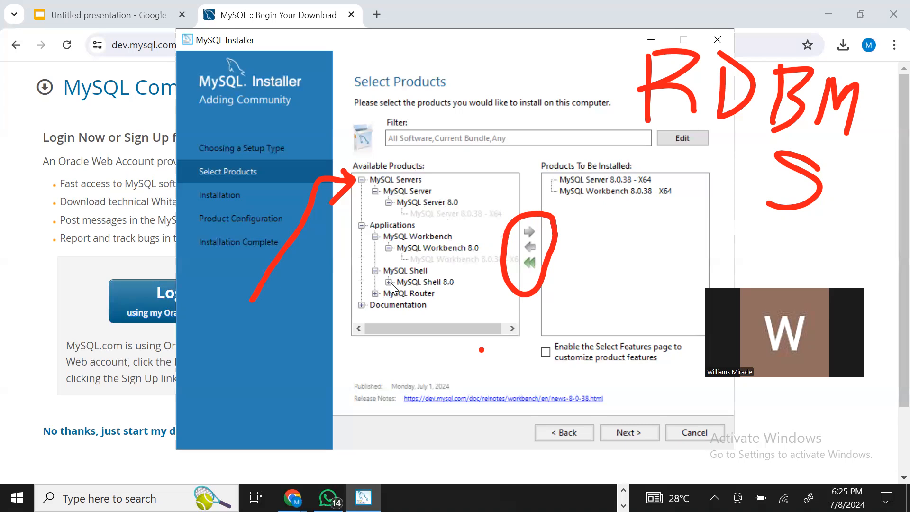
pyautogui.click(388, 283)
pyautogui.click(423, 294)
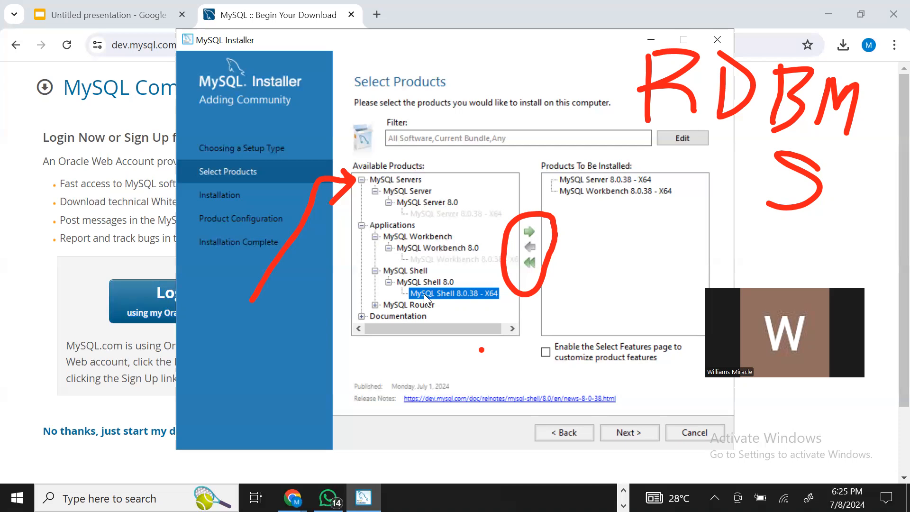
pyautogui.click(530, 232)
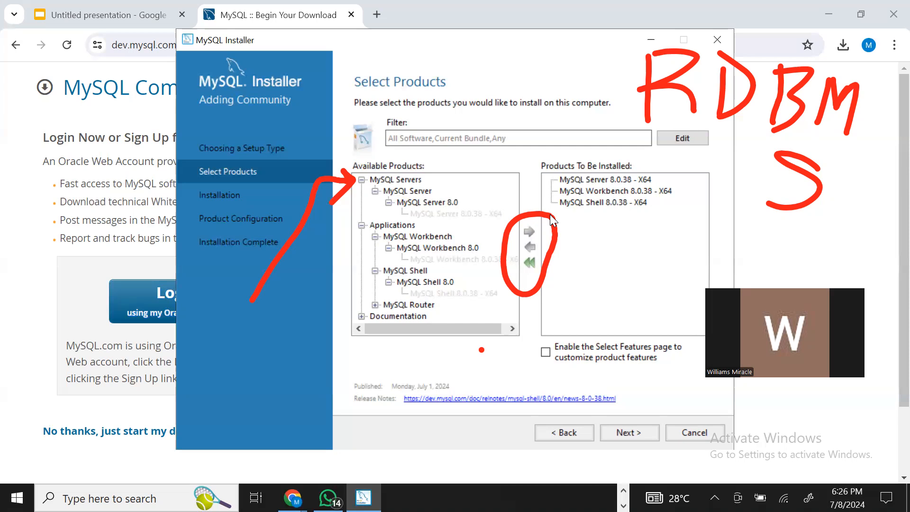
pyautogui.hotkey('alt', 'Tab')
pyautogui.moveTo(296, 389)
pyautogui.mouseDown()
pyautogui.moveTo(243, 438)
pyautogui.moveTo(270, 432)
pyautogui.mouseUp()
pyautogui.moveTo(316, 353)
pyautogui.mouseDown()
pyautogui.moveTo(334, 419)
pyautogui.moveTo(368, 415)
pyautogui.mouseUp()
pyautogui.moveTo(443, 359)
pyautogui.mouseDown()
pyautogui.moveTo(399, 377)
pyautogui.moveTo(467, 413)
pyautogui.mouseUp()
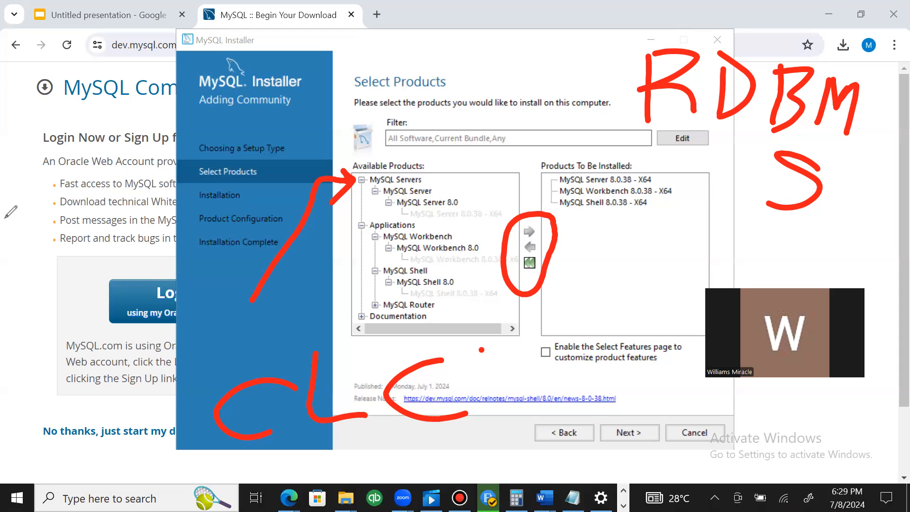
pyautogui.click(5, 455)
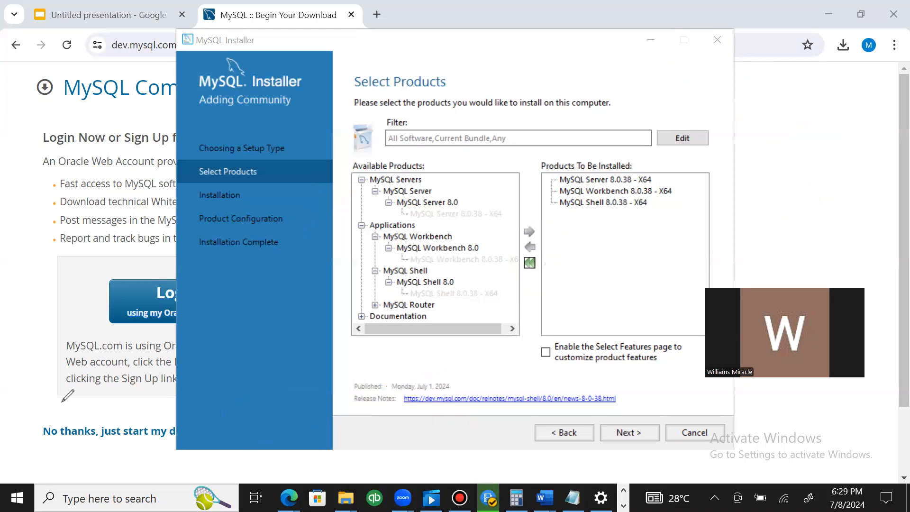
# Continue from the product selection to Path Conflicts and copy the full Data Directory path of MySQL Server 8.0.38.
pyautogui.click(629, 432)
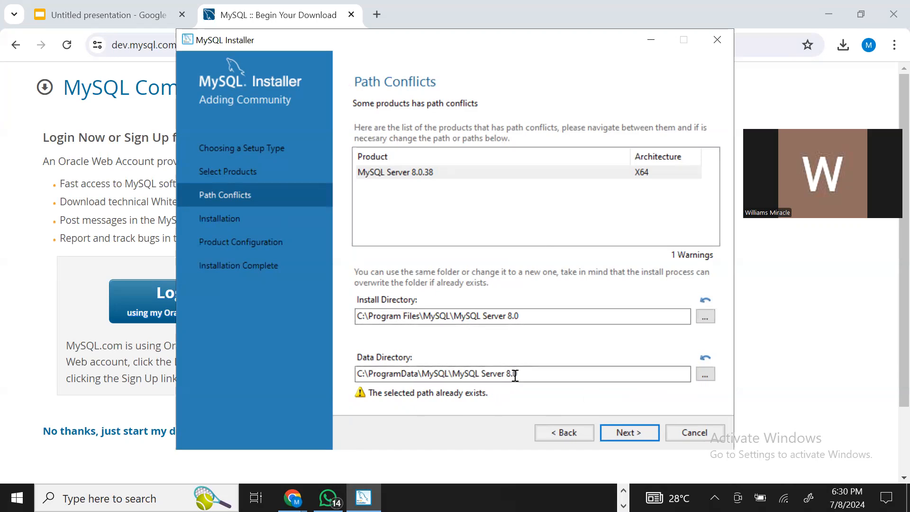
pyautogui.rightClick(375, 374)
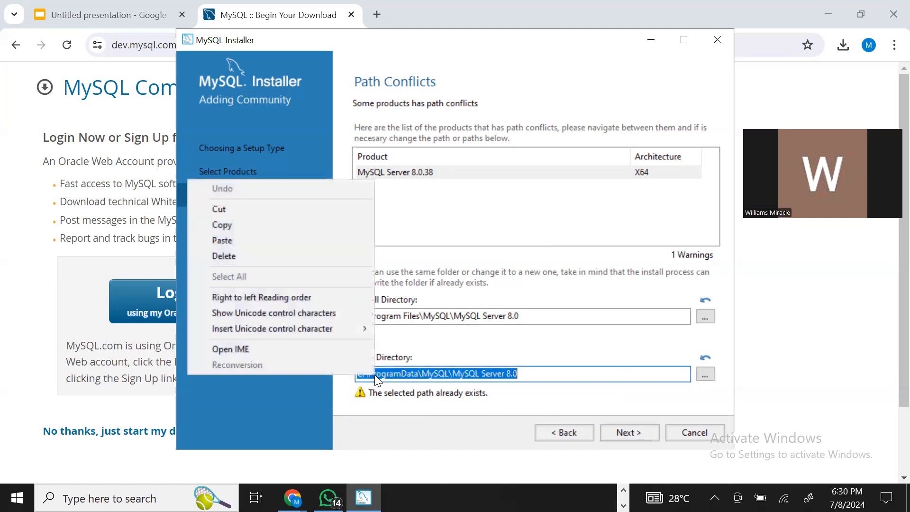
pyautogui.click(465, 403)
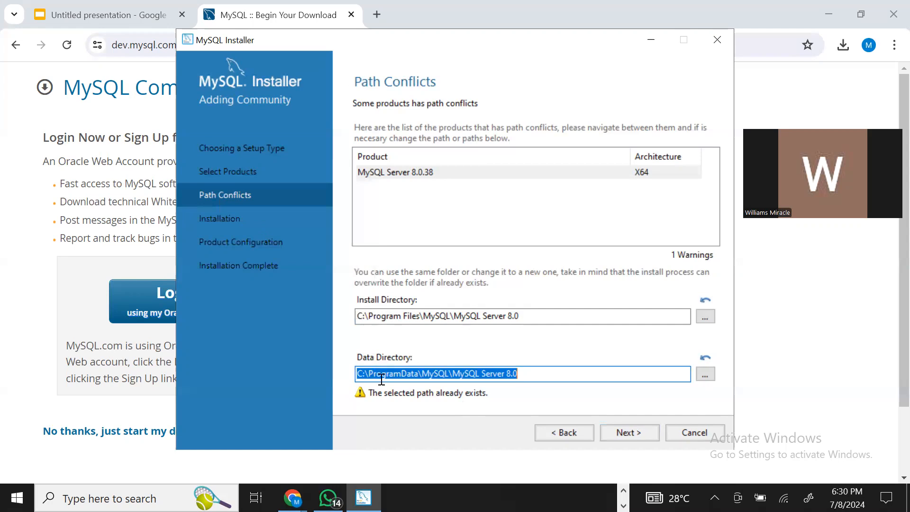
pyautogui.click(407, 375)
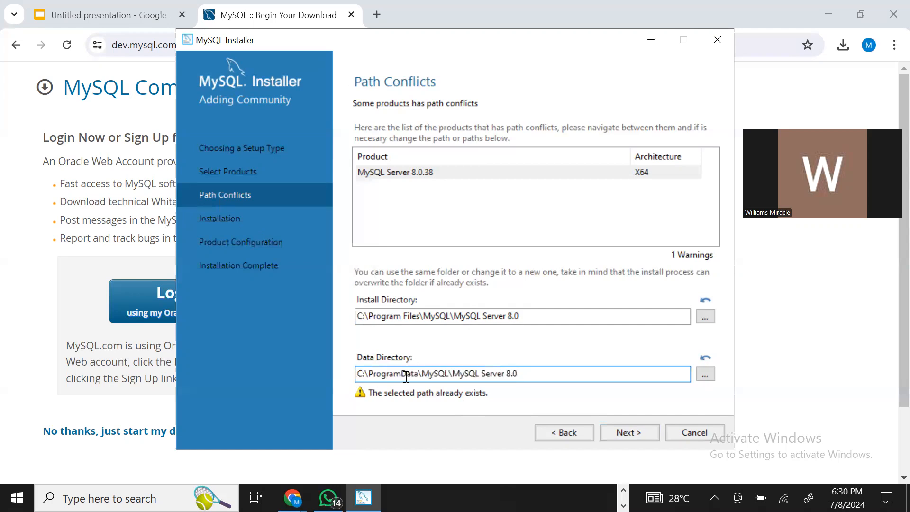
pyautogui.rightClick(407, 376)
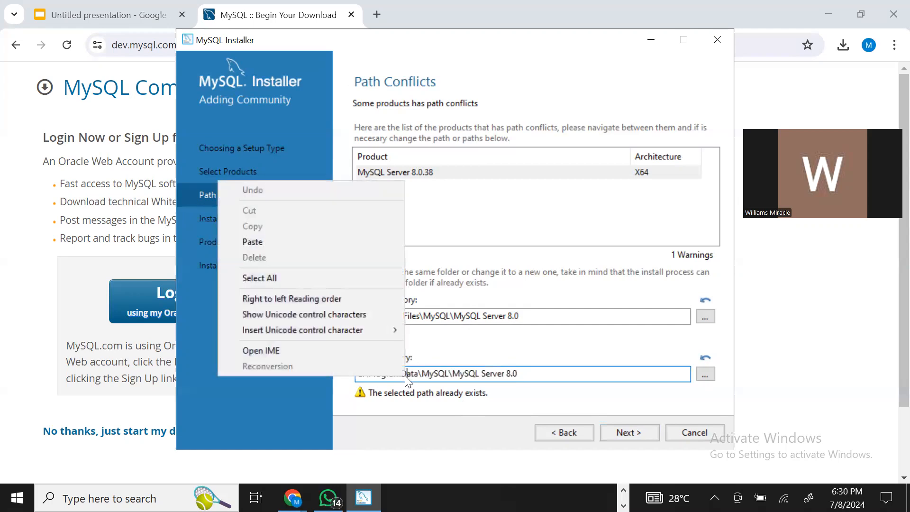
pyautogui.doubleClick(482, 371)
pyautogui.click(482, 371)
pyautogui.rightClick(481, 371)
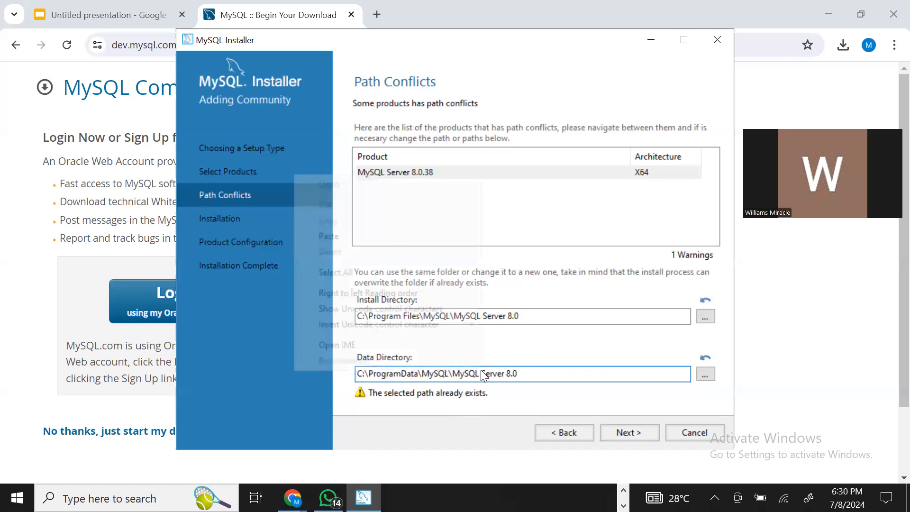
pyautogui.doubleClick(487, 374)
pyautogui.click(487, 374)
pyautogui.doubleClick(486, 375)
pyautogui.click(487, 375)
pyautogui.doubleClick(487, 374)
pyautogui.moveTo(521, 375); pyautogui.dragTo(309, 369)
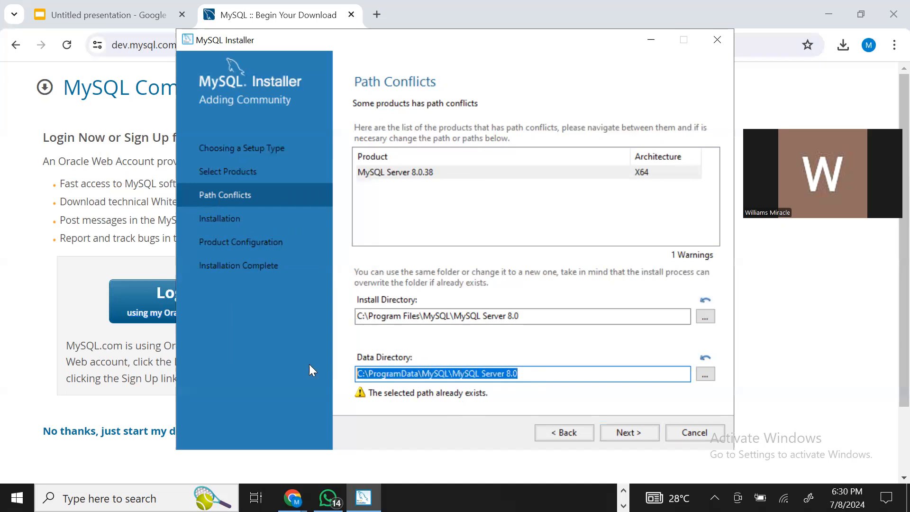
pyautogui.rightClick(380, 374)
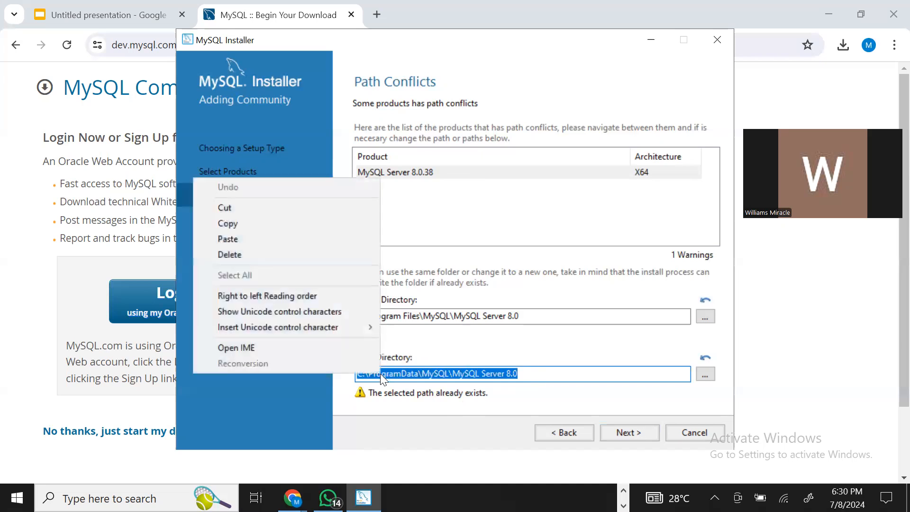
pyautogui.click(271, 224)
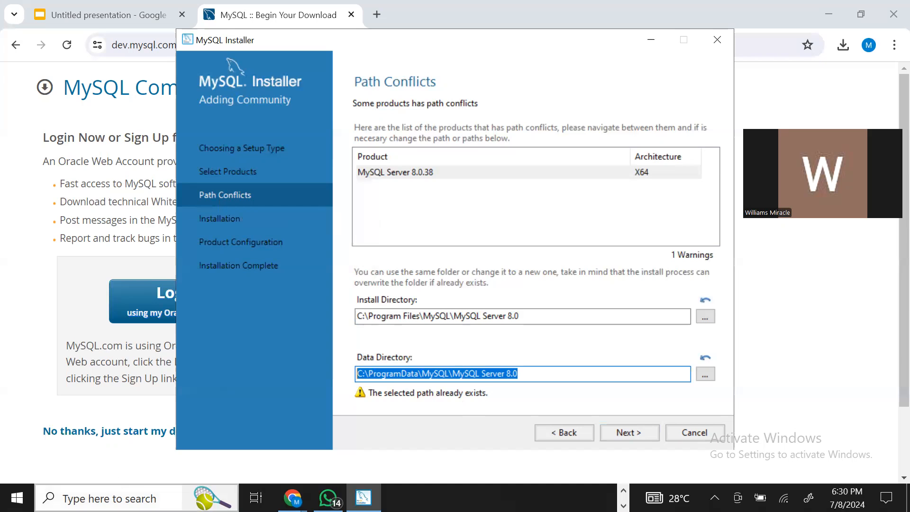
# Search Windows for the copied path C:\ProgramData\MySQL\MySQL Server 8.0 and open that folder's file location.
pyautogui.click(62, 498)
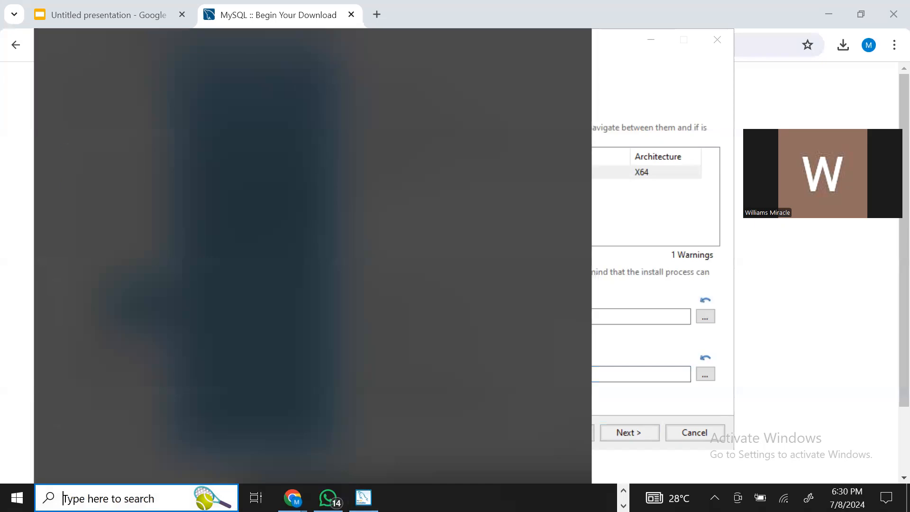
pyautogui.hotkey('ctrl', 'v')
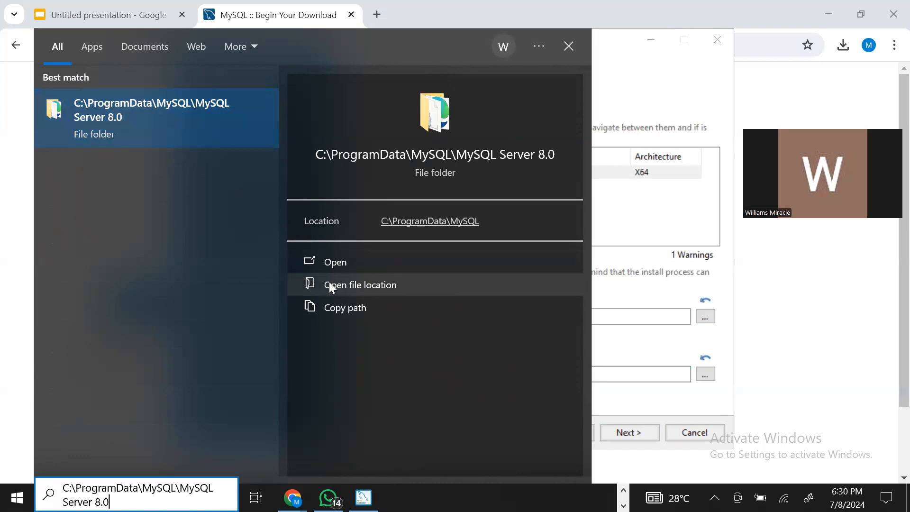
pyautogui.click(342, 286)
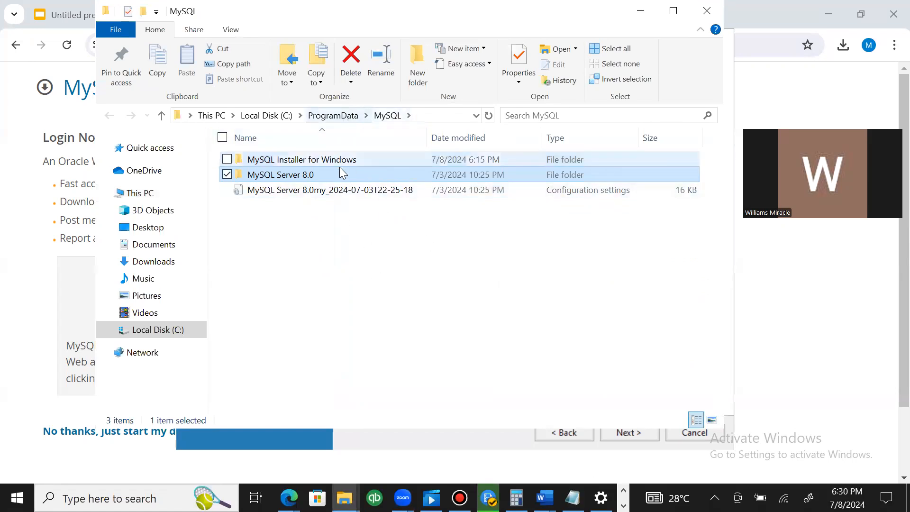
# Delete the MySQL Server 8.0 folder and the MySQL Server 8.0my_2024-07-03T22-25-18 configuration file from C:\ProgramData\MySQL.
pyautogui.rightClick(339, 179)
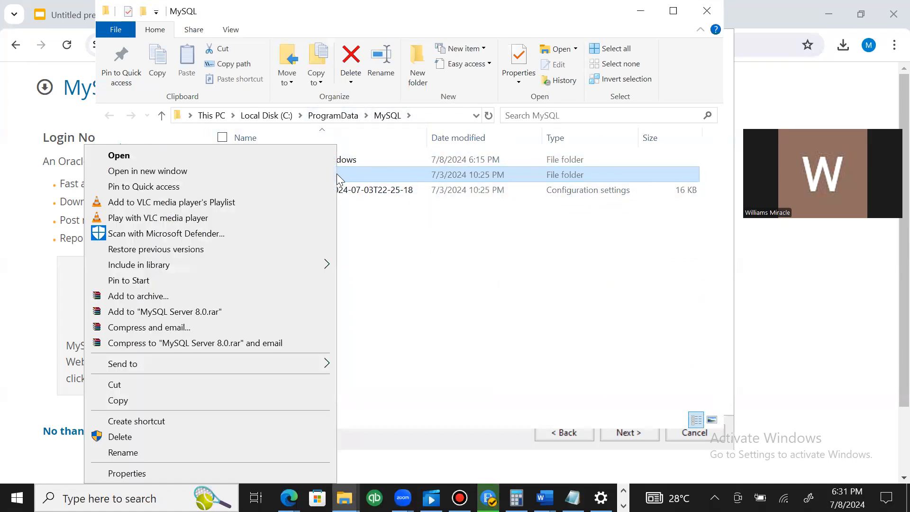
pyautogui.click(149, 435)
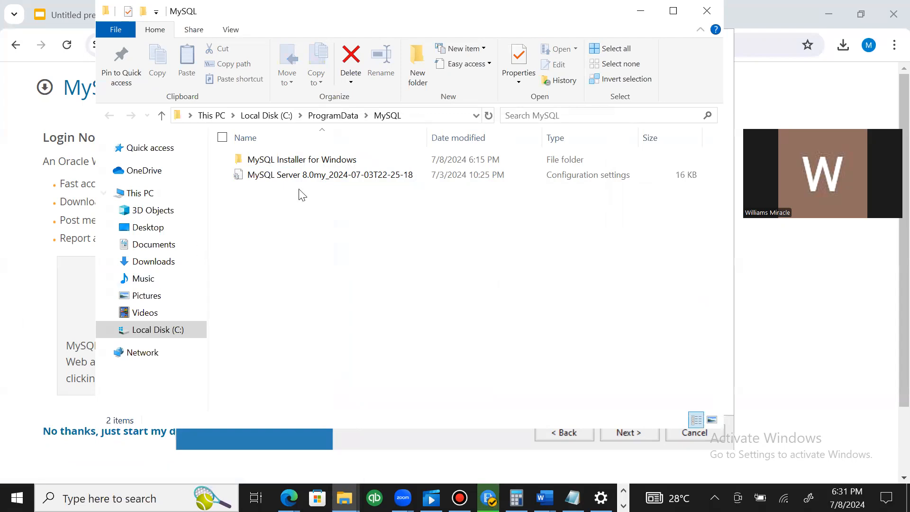
pyautogui.click(311, 175)
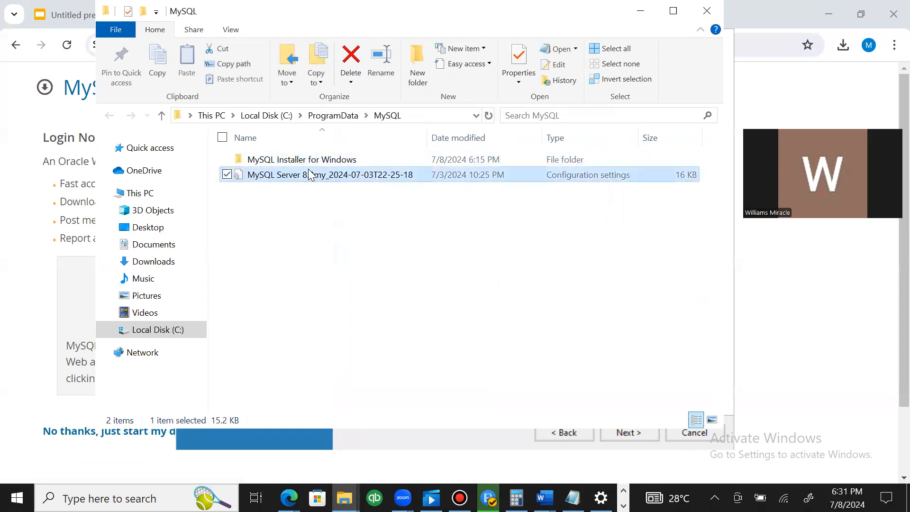
pyautogui.rightClick(309, 175)
pyautogui.click(101, 436)
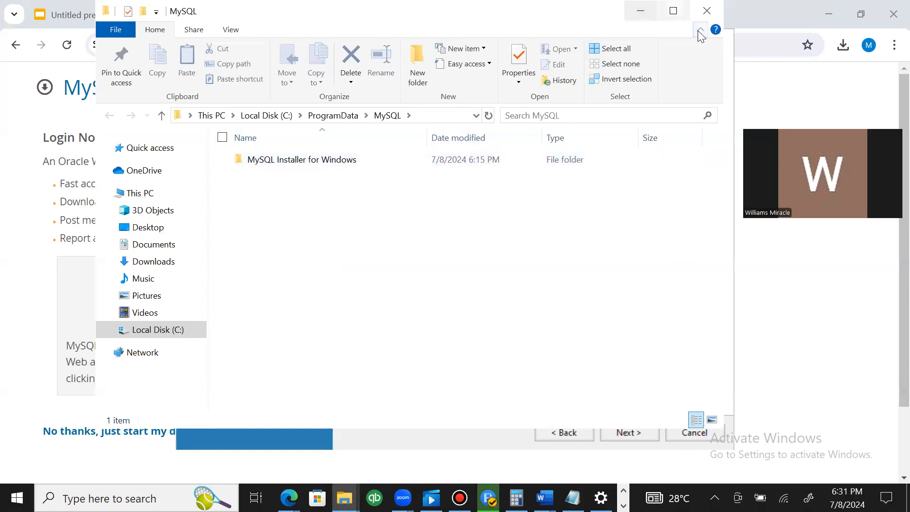
# Go up to the ProgramData folder and reopen its MySQL folder to check the remaining contents.
pyautogui.click(350, 118)
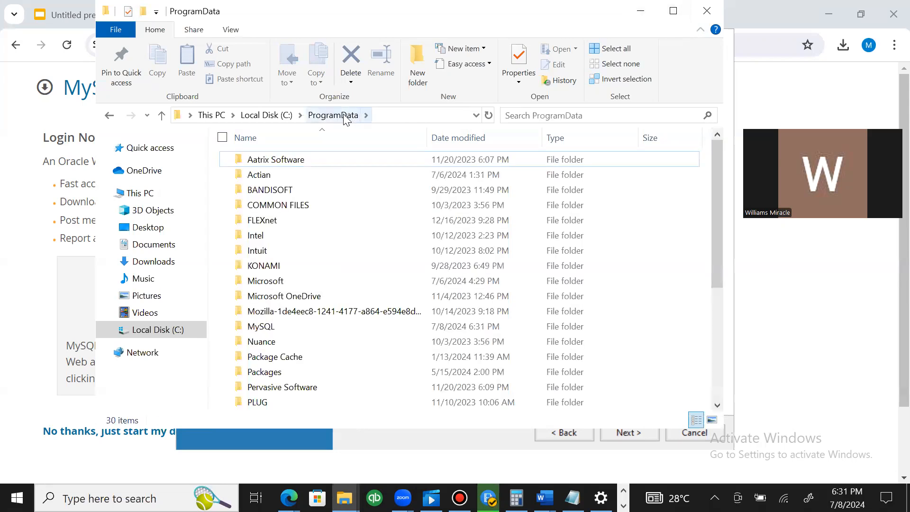
pyautogui.click(254, 331)
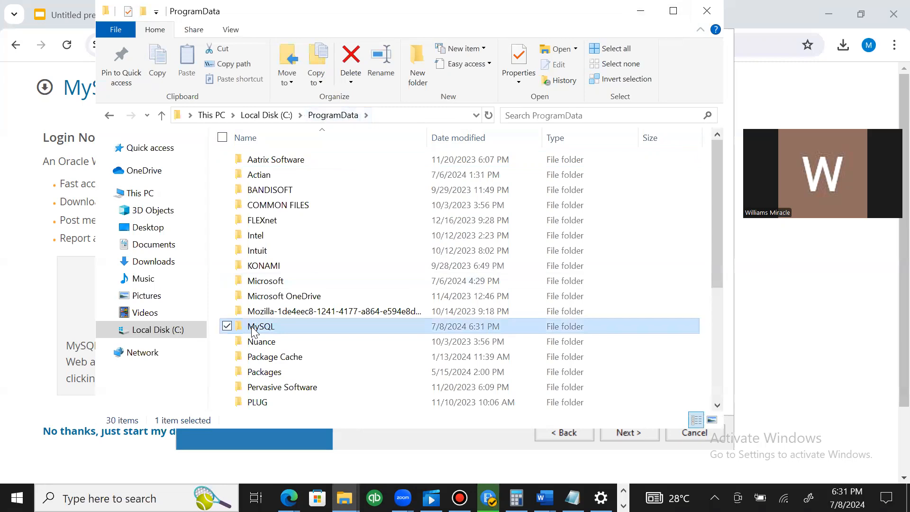
pyautogui.rightClick(255, 330)
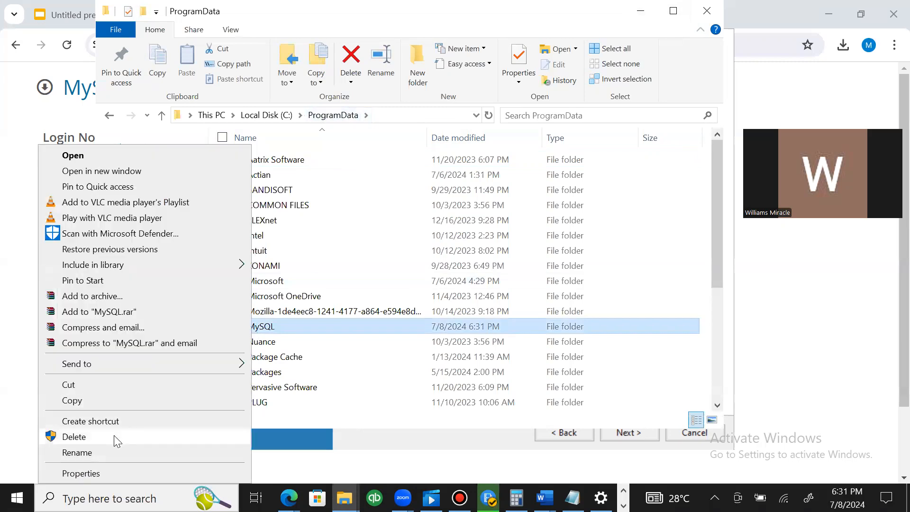
pyautogui.doubleClick(283, 324)
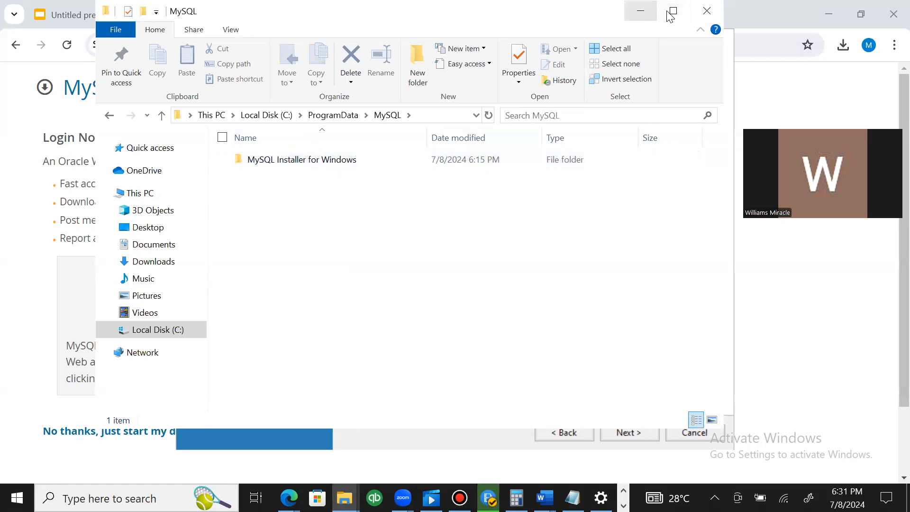
# Return to MySQL Installer, go back to Select Products and continue again to recheck for path conflicts.
pyautogui.click(642, 11)
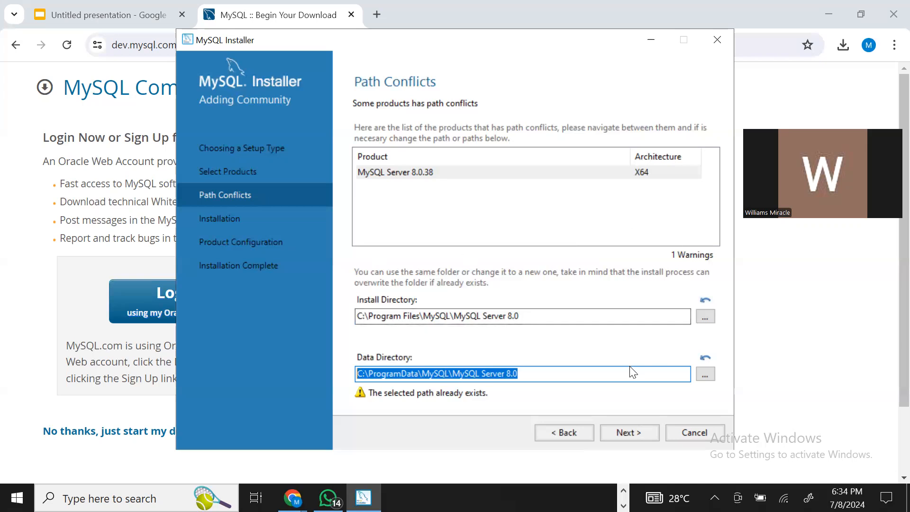
pyautogui.click(582, 433)
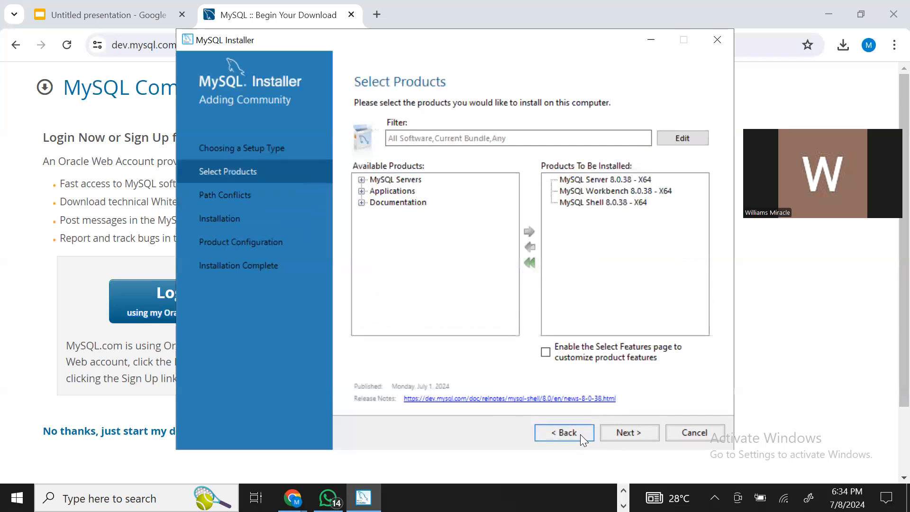
pyautogui.click(615, 438)
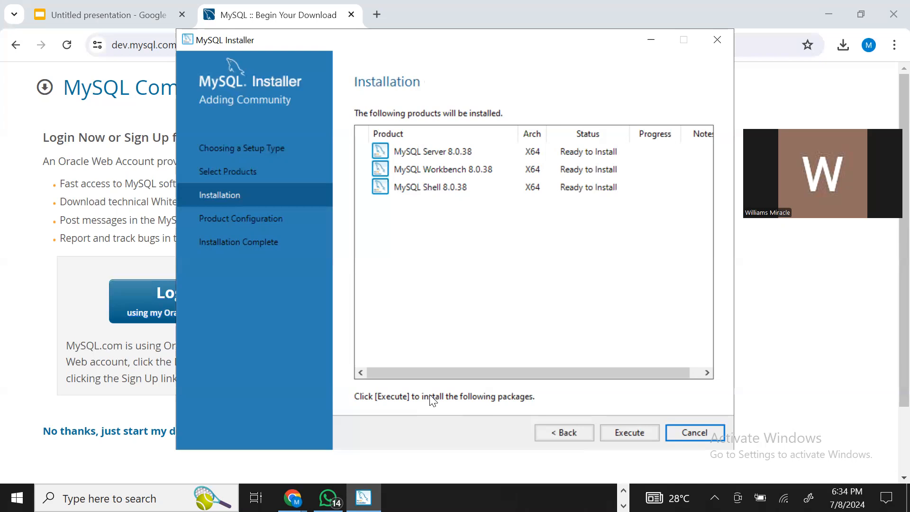
# Search Windows for Apps & features and open that settings page.
pyautogui.click(165, 495)
pyautogui.write('APP')
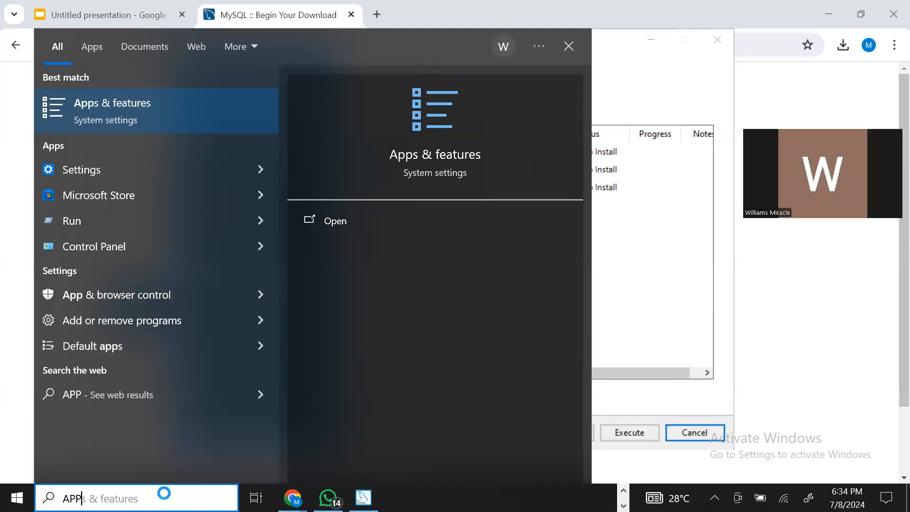
pyautogui.write('S')
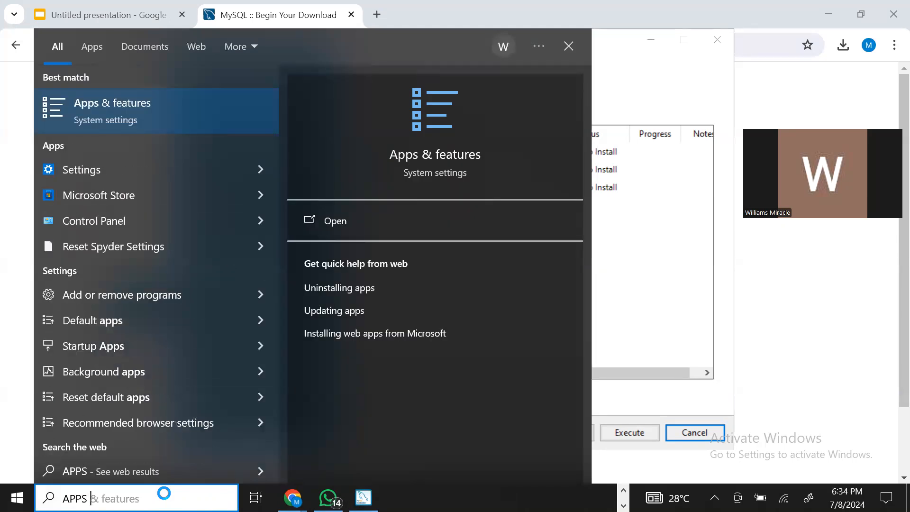
pyautogui.write(' & FEAT')
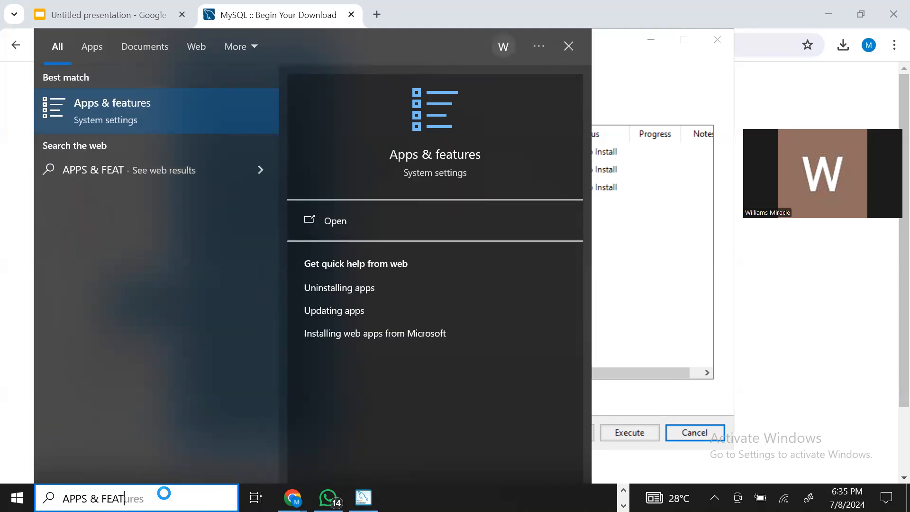
pyautogui.write('URES')
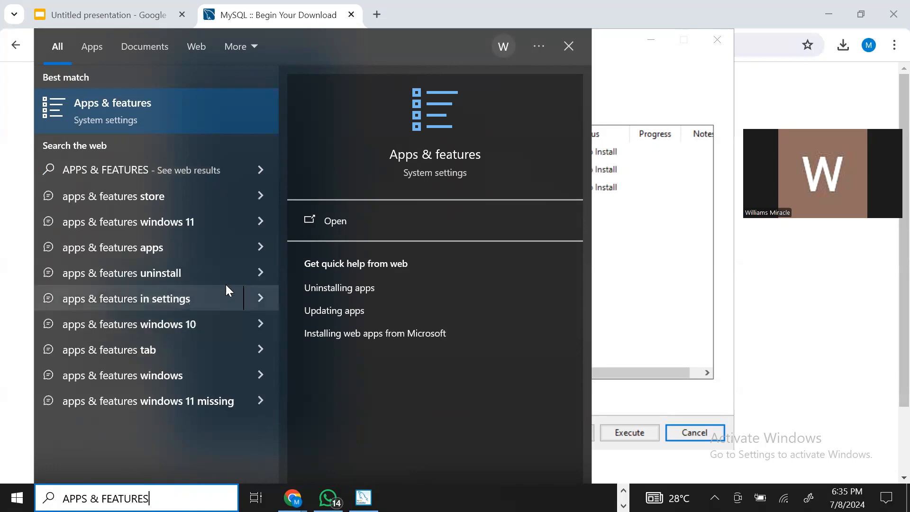
pyautogui.click(173, 108)
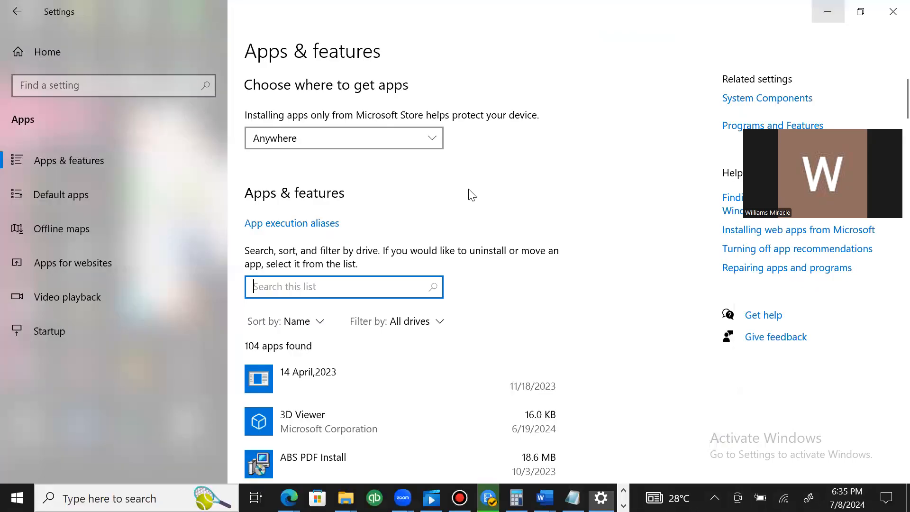
# Search the installed apps list for MYSQL and expand the MySQL Installer entry.
pyautogui.click(326, 285)
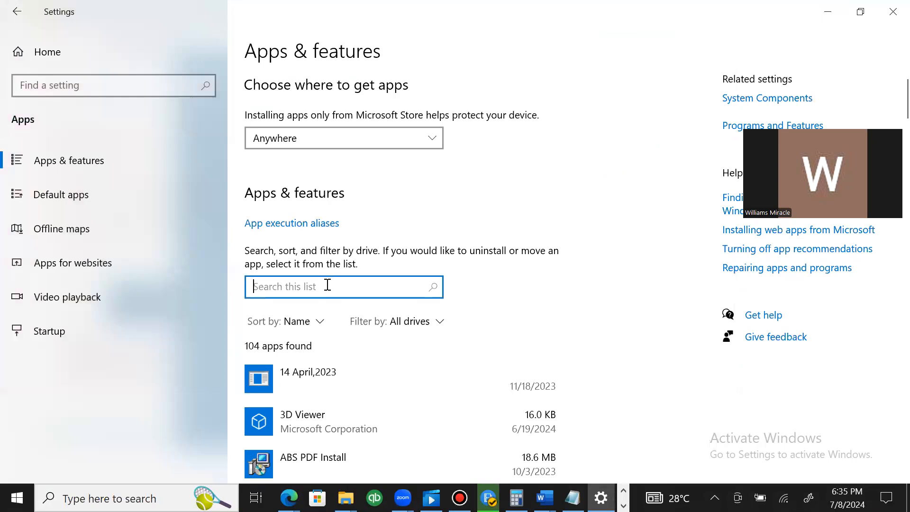
pyautogui.write('MYS')
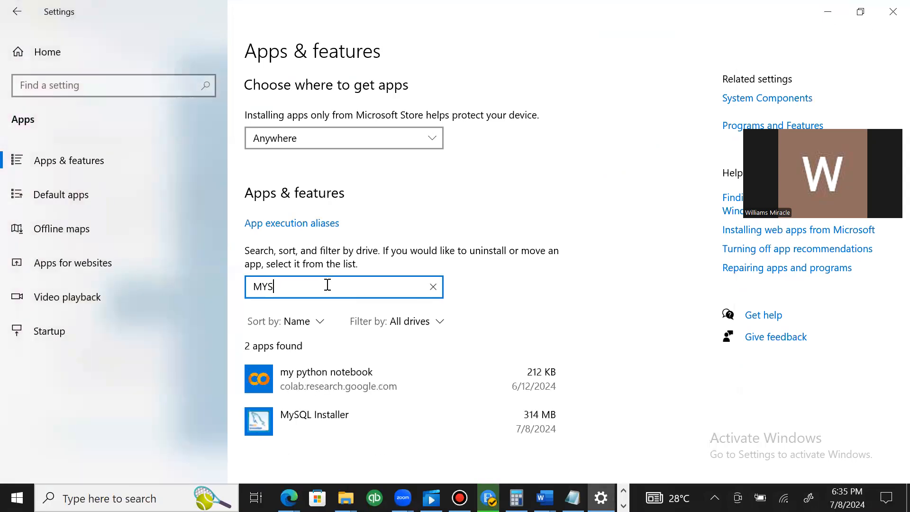
pyautogui.write('QL')
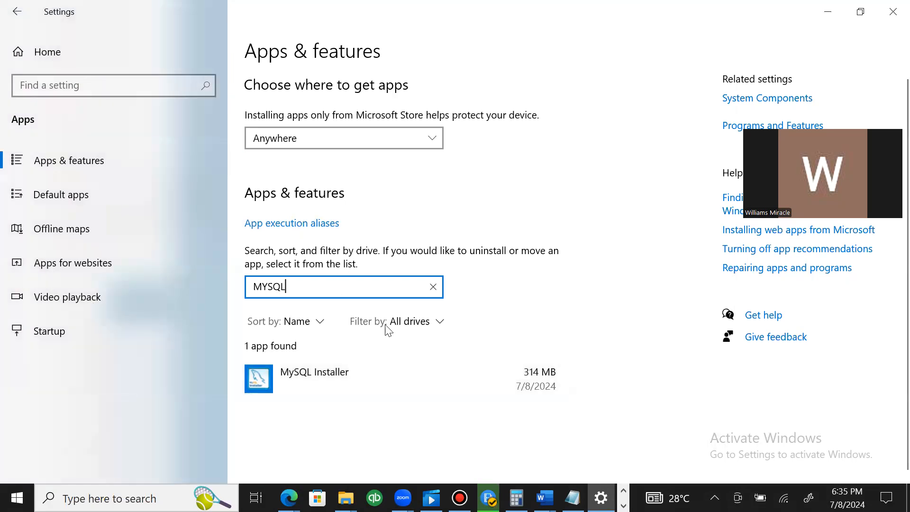
pyautogui.click(420, 374)
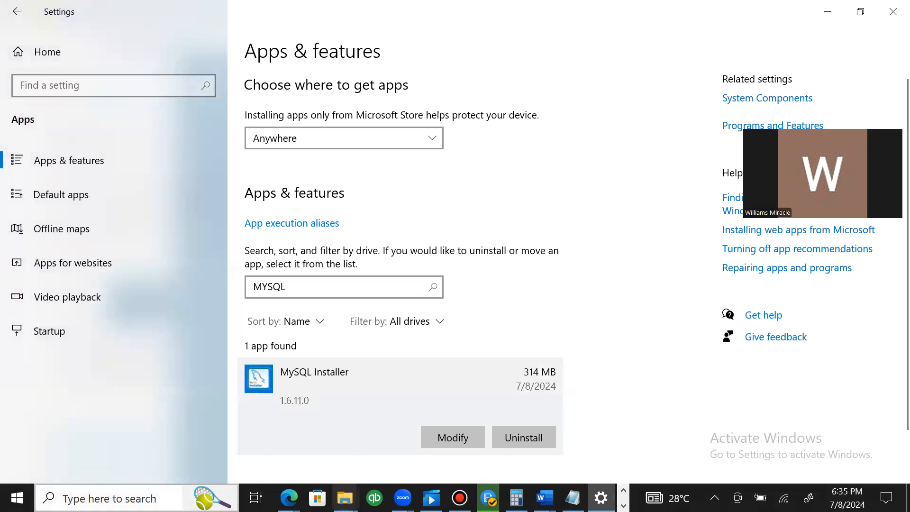
# Inspect Program Files and Program Files (x86) on Local Disk (C:) for MySQL folders, and close the File Explorer window.
pyautogui.moveTo(345, 497)
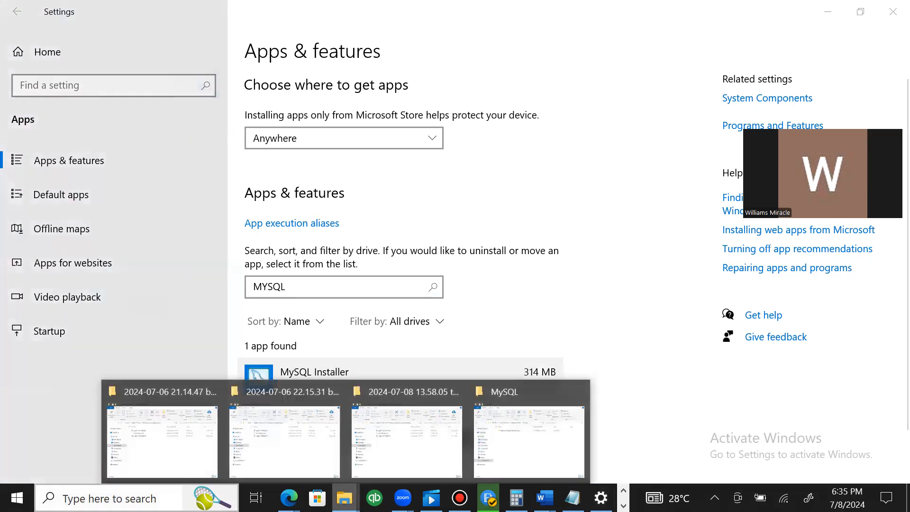
pyautogui.click(284, 441)
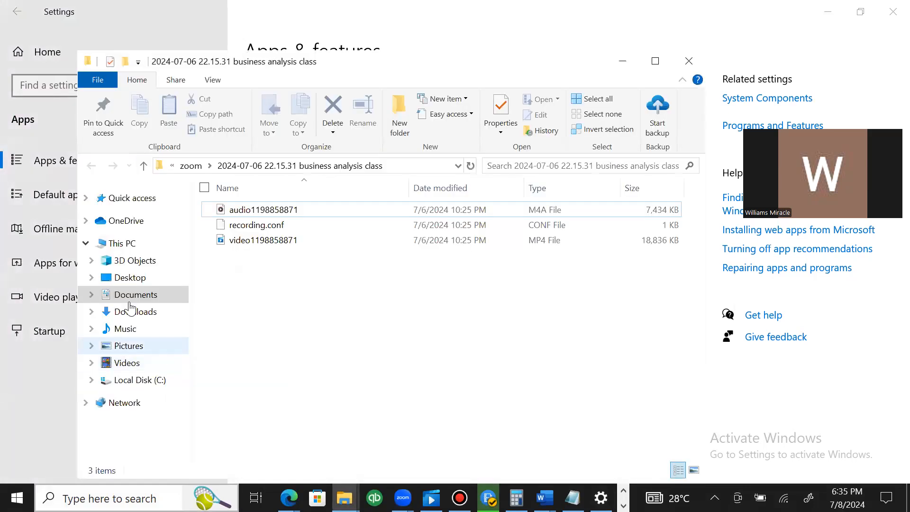
pyautogui.click(126, 380)
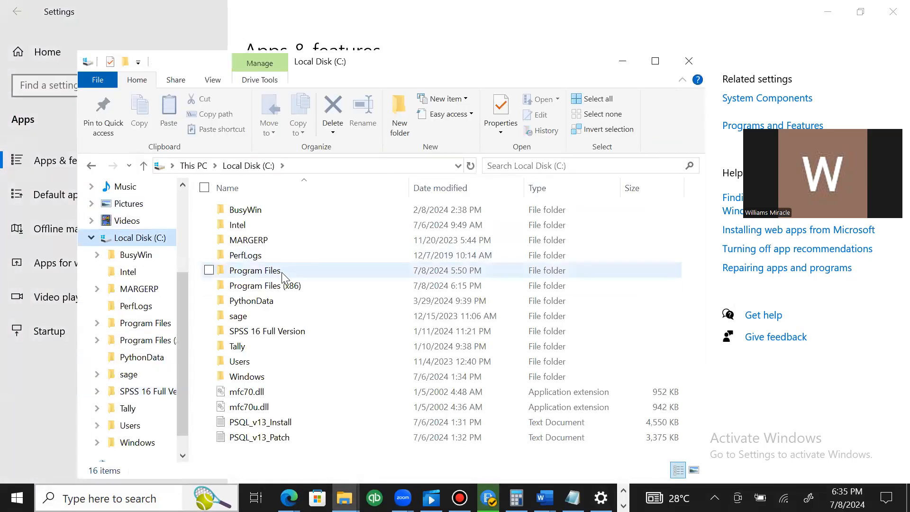
pyautogui.doubleClick(282, 272)
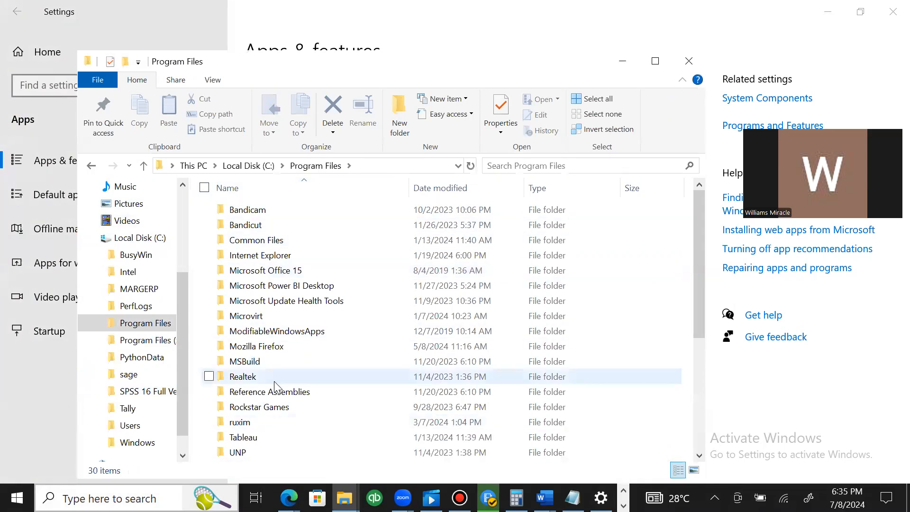
pyautogui.hotkey('alt', 'Left')
pyautogui.click(277, 291)
pyautogui.doubleClick(278, 286)
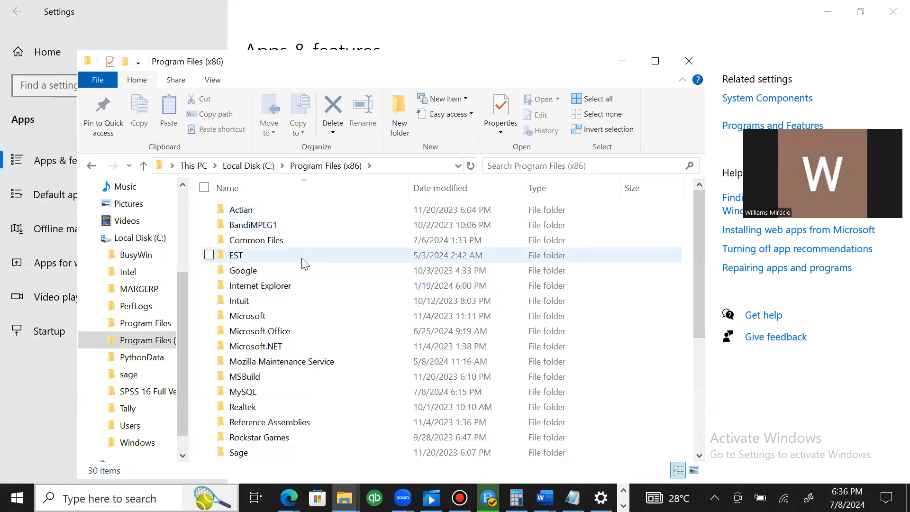
pyautogui.hotkey('alt', 'Left')
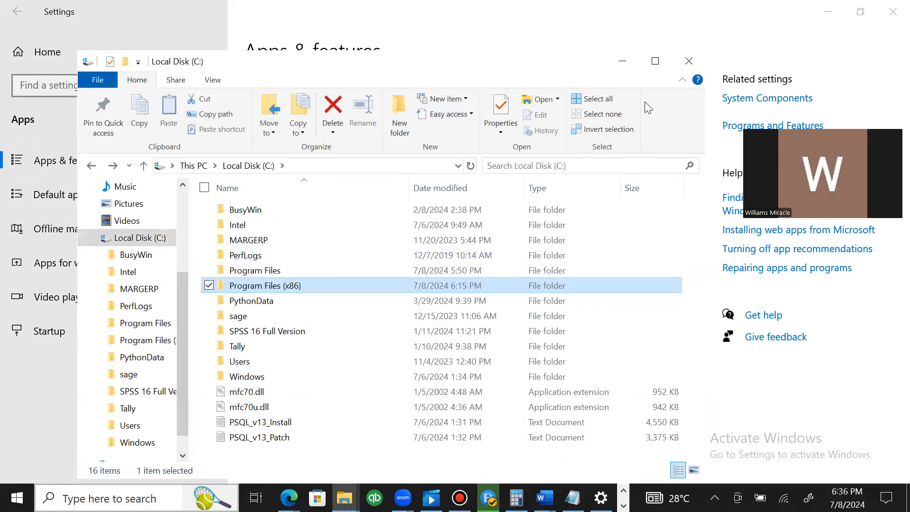
pyautogui.click(690, 62)
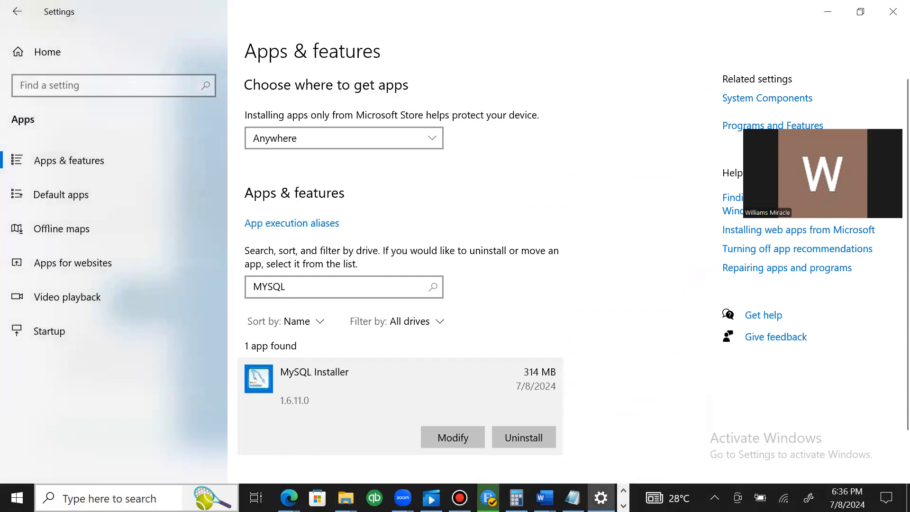
# Return to MySQL Installer and execute the installation of MySQL Server, Workbench and Shell 8.0.38.
pyautogui.click(109, 498)
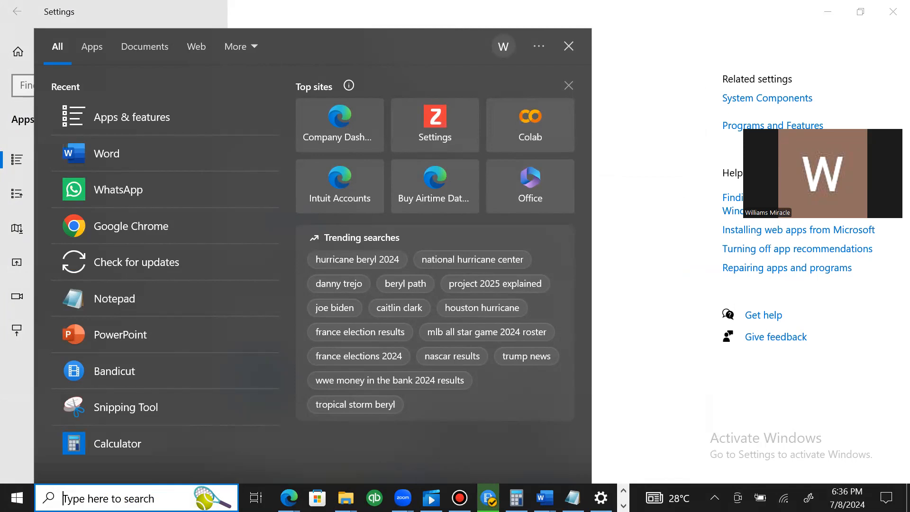
pyautogui.click(640, 278)
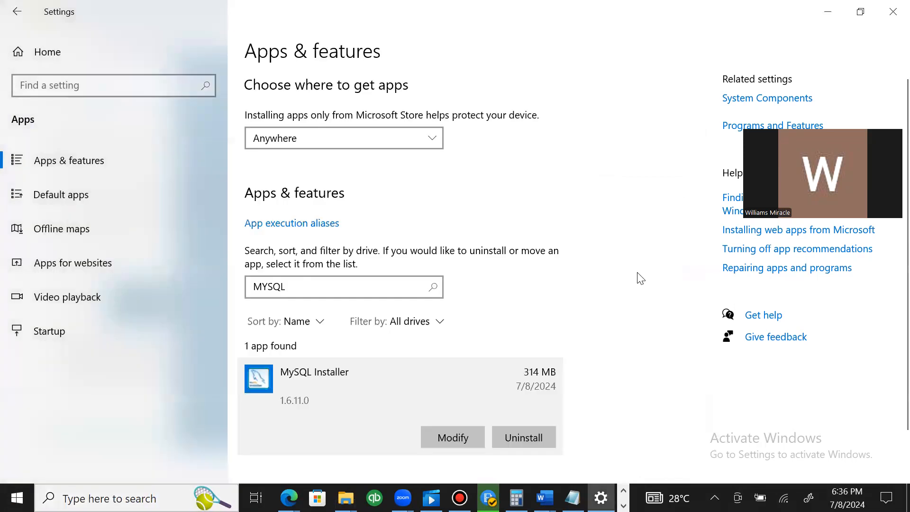
pyautogui.click(828, 11)
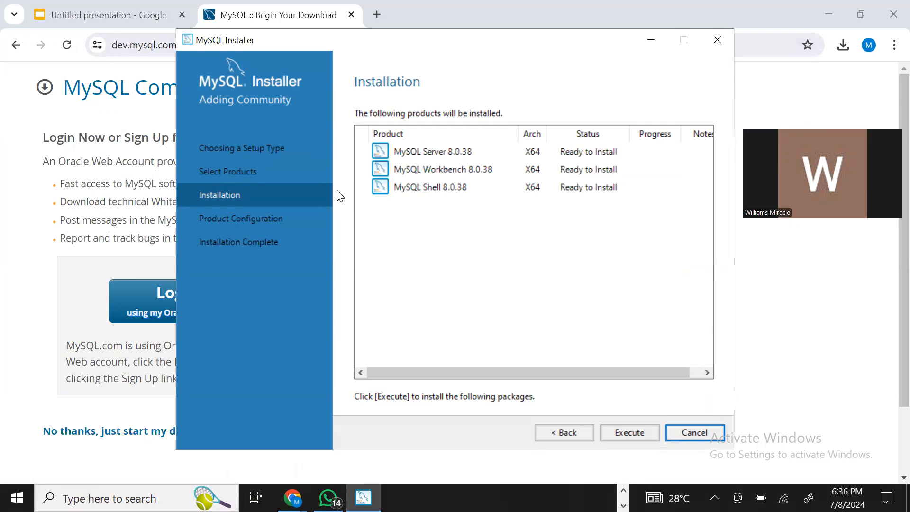
pyautogui.click(634, 430)
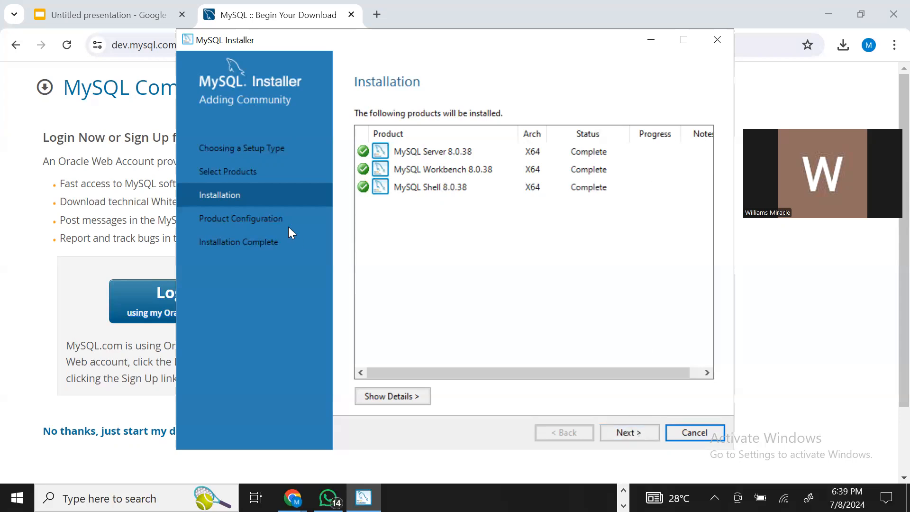
# Continue through Product Configuration and accept the Type and Networking defaults: Development Computer, TCP/IP port 3306, X Protocol port 33060.
pyautogui.click(632, 432)
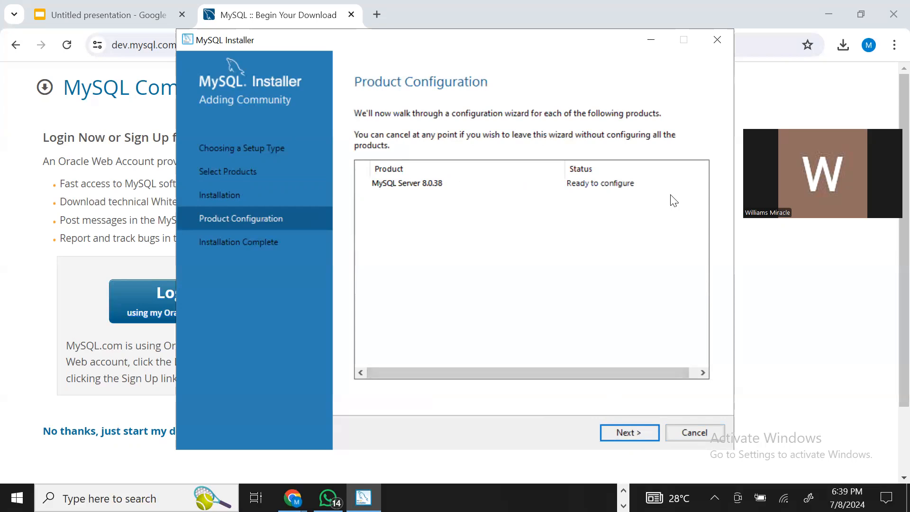
pyautogui.click(638, 434)
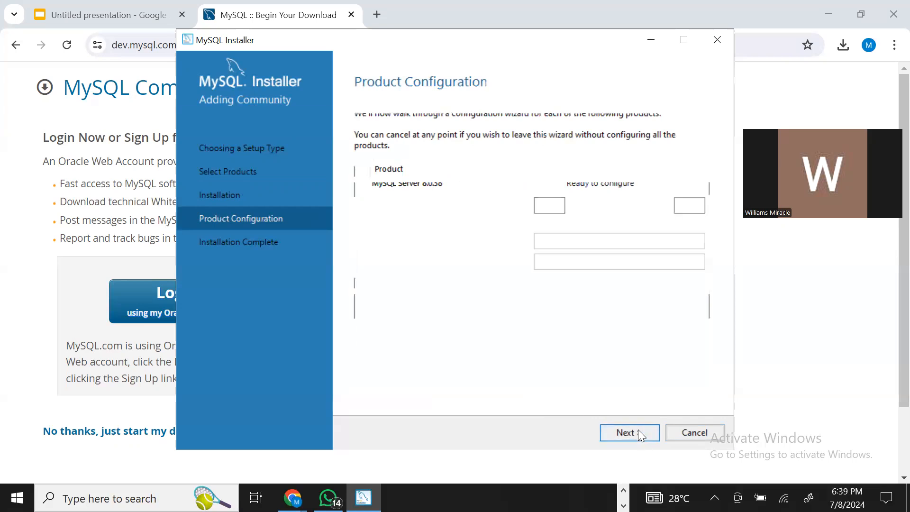
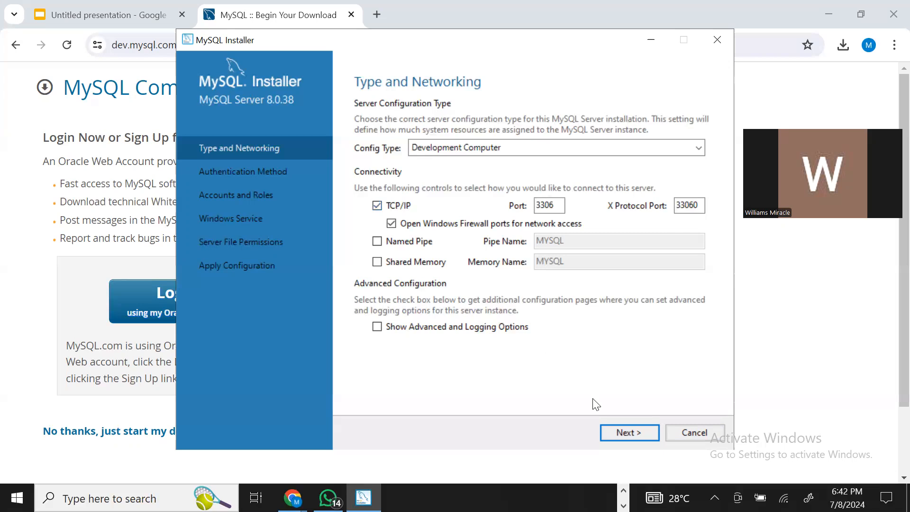
pyautogui.click(612, 430)
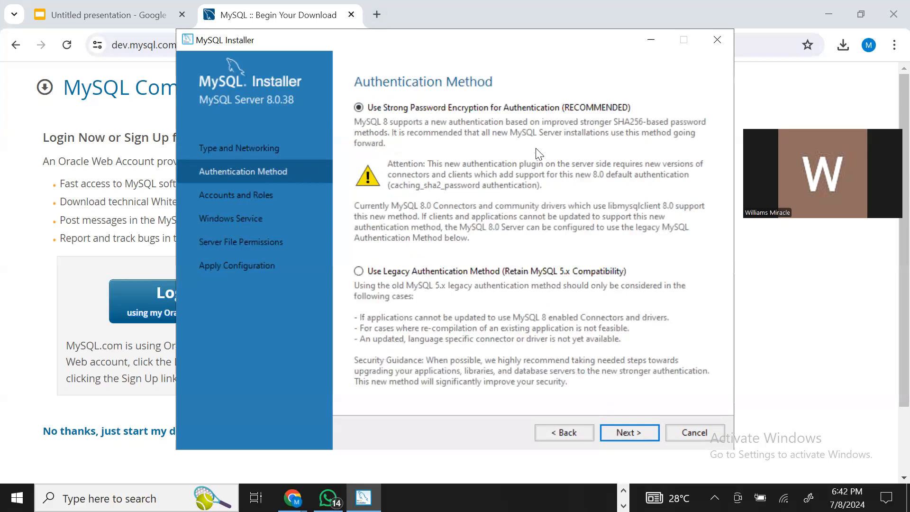
# Accept Use Strong Password Encryption for Authentication, and enter and repeat the MySQL root password under Accounts and Roles.
pyautogui.click(630, 432)
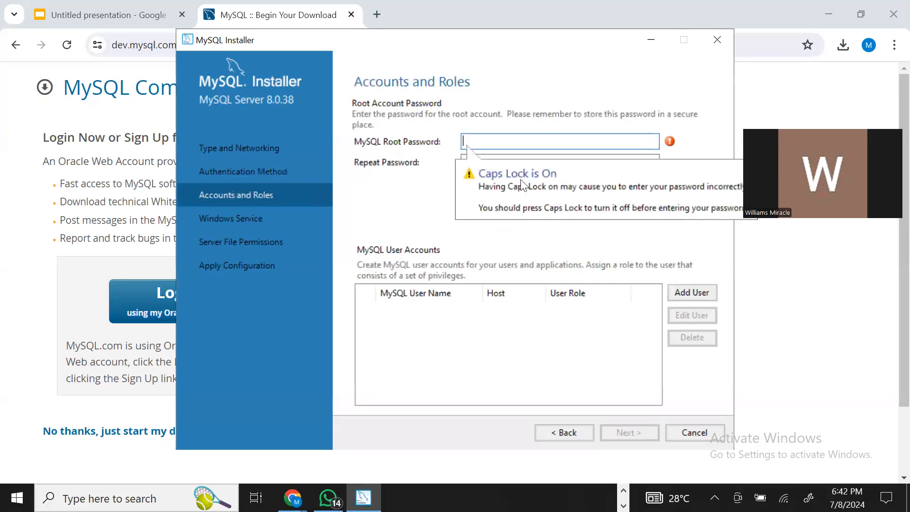
pyautogui.write('***')
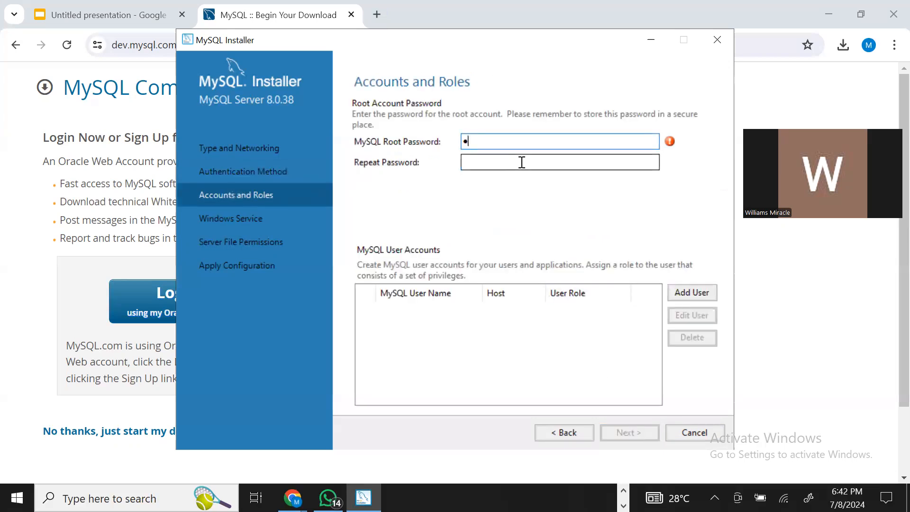
pyautogui.write('********')
pyautogui.click(522, 162)
pyautogui.write('******')
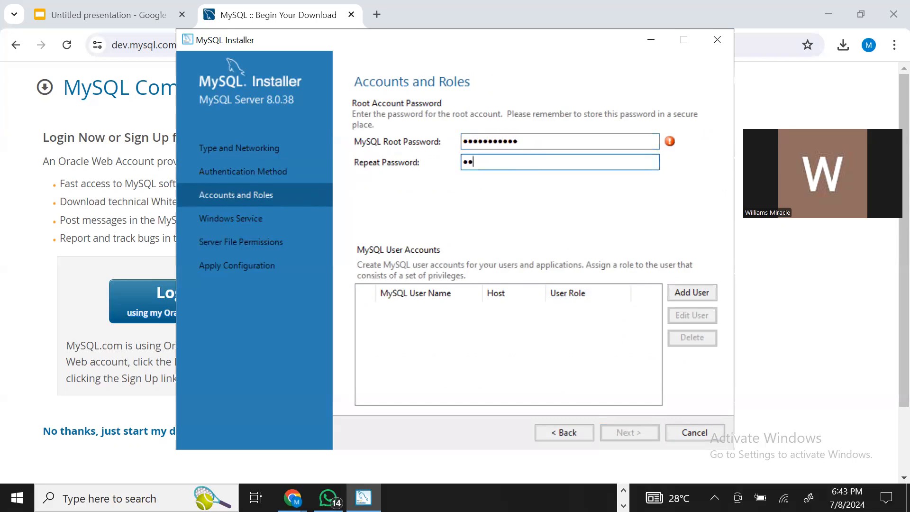
pyautogui.write('******')
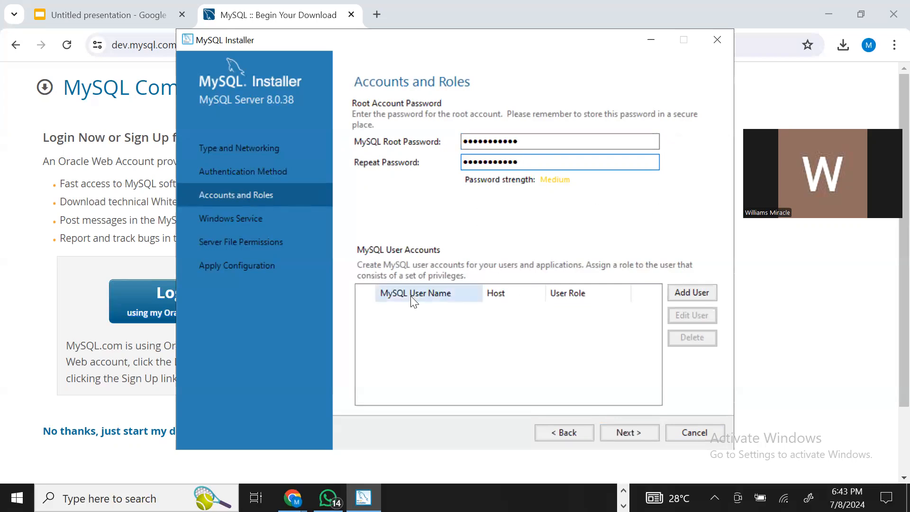
# Add a MySQL user account with the user's name, All Hosts (%), the DB Admin role, and a password entered and confirmed.
pyautogui.click(682, 293)
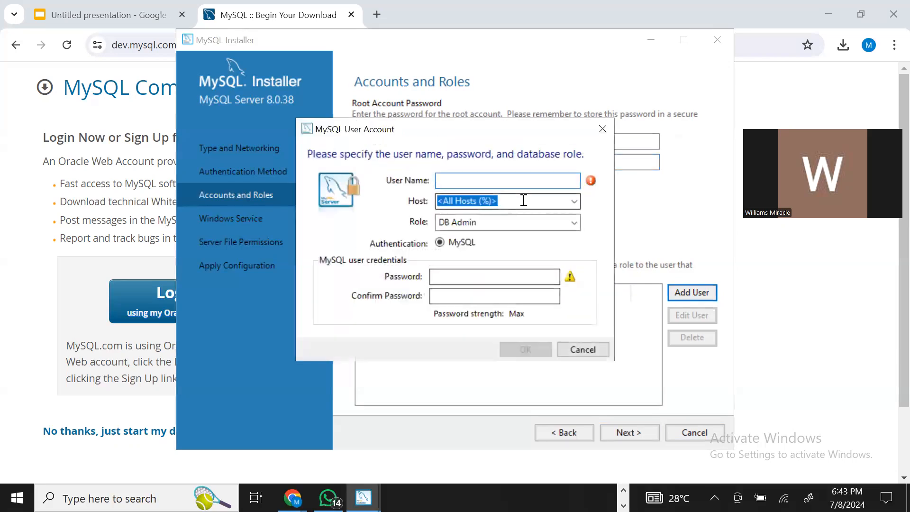
pyautogui.write('Williams')
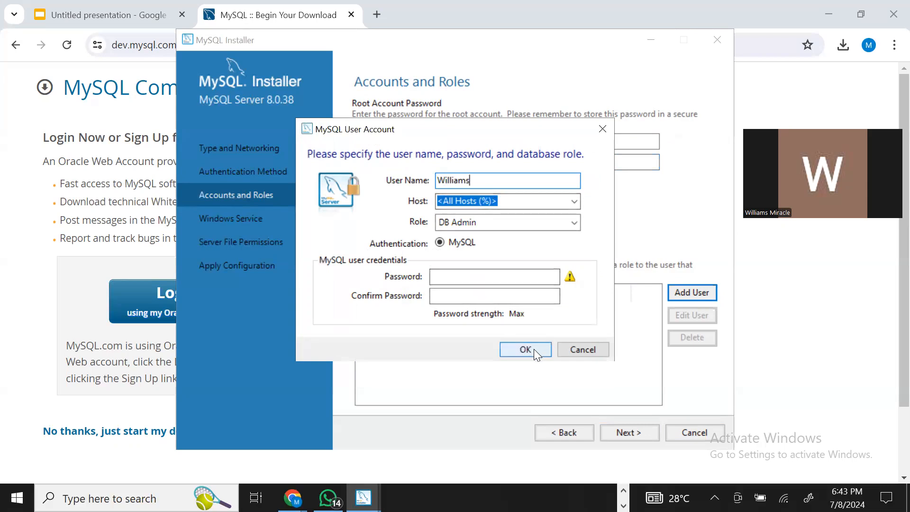
pyautogui.click(493, 280)
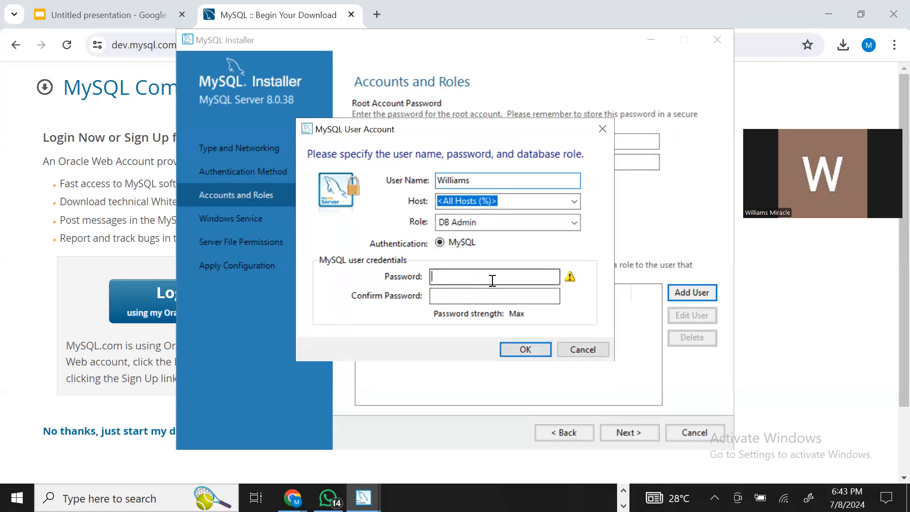
pyautogui.press('capslock')
pyautogui.write('•')
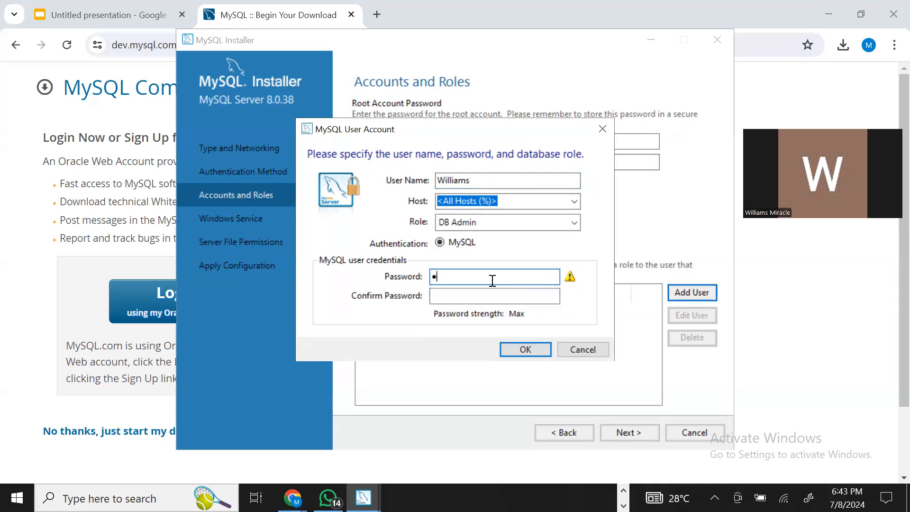
pyautogui.write('••••••••••')
pyautogui.press('Tab')
pyautogui.write('•••••••••••')
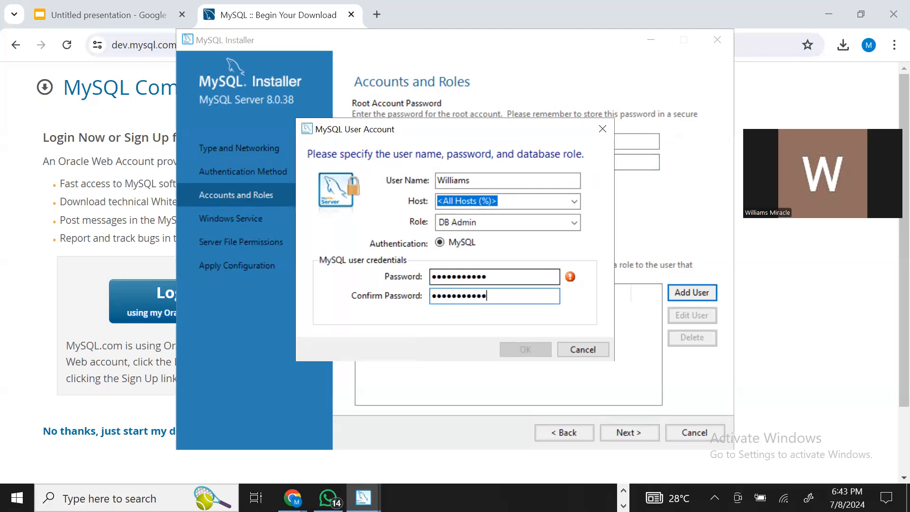
pyautogui.click(544, 349)
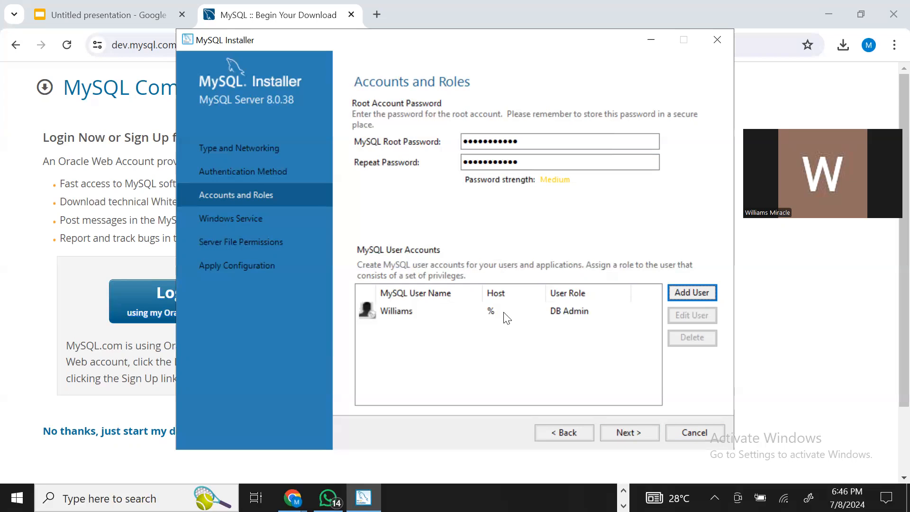
# Accept the Windows Service (MySQL80, Standard System Account) and full-access Server File Permissions defaults, and execute the server configuration.
pyautogui.click(636, 439)
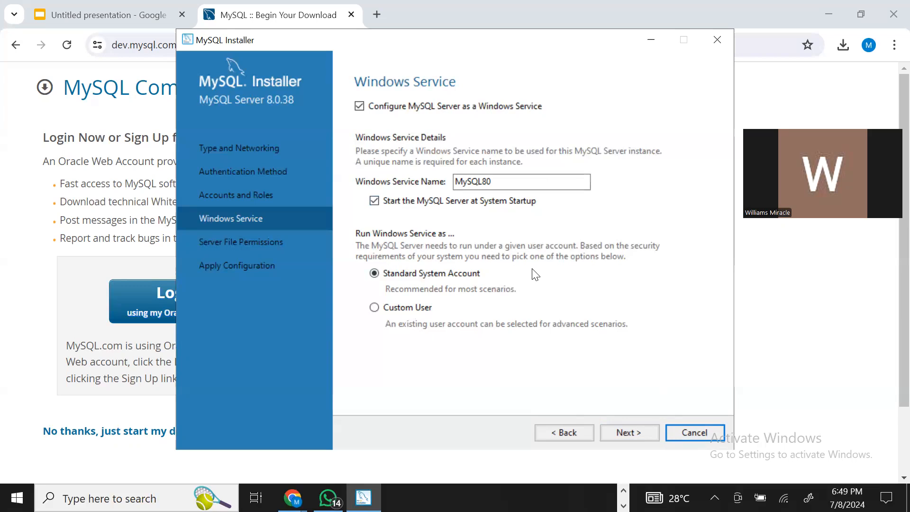
pyautogui.click(629, 433)
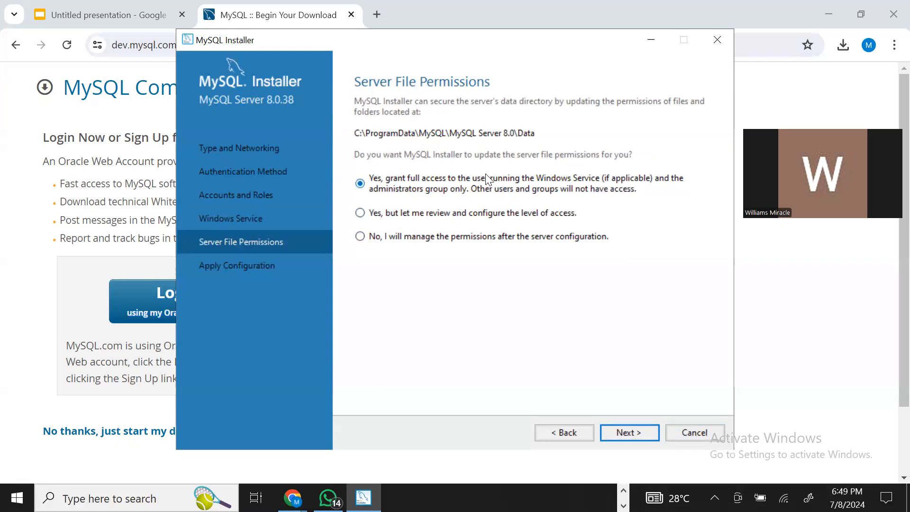
pyautogui.click(622, 439)
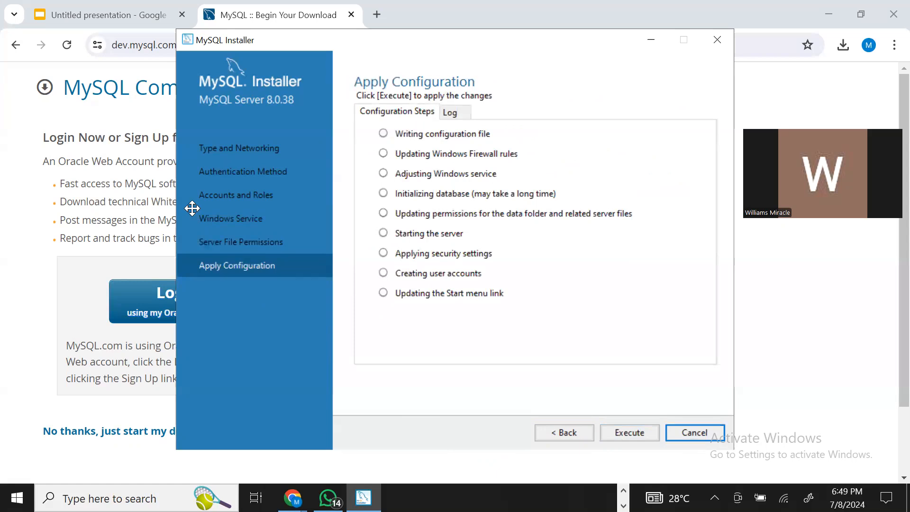
pyautogui.click(637, 429)
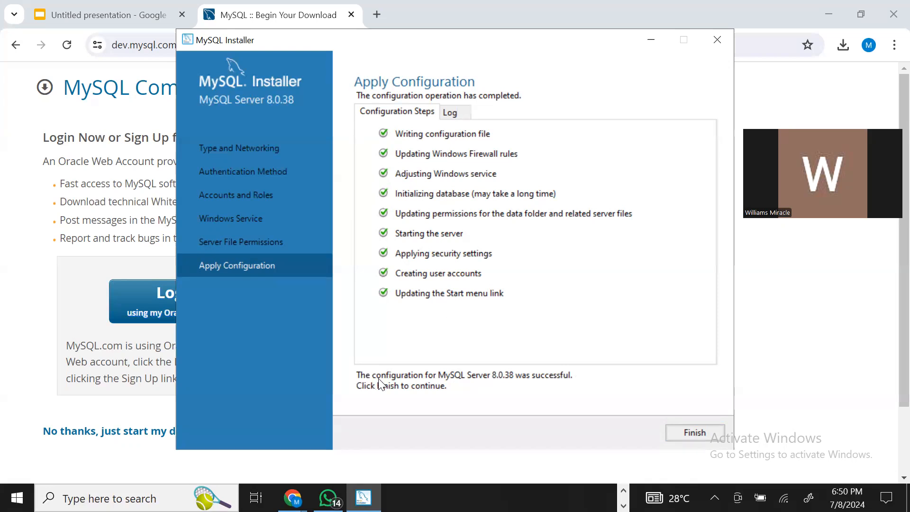
# Finish the product configuration and the installer with Workbench and Shell set to start after setup, and close the MySQL Shell window.
pyautogui.click(685, 433)
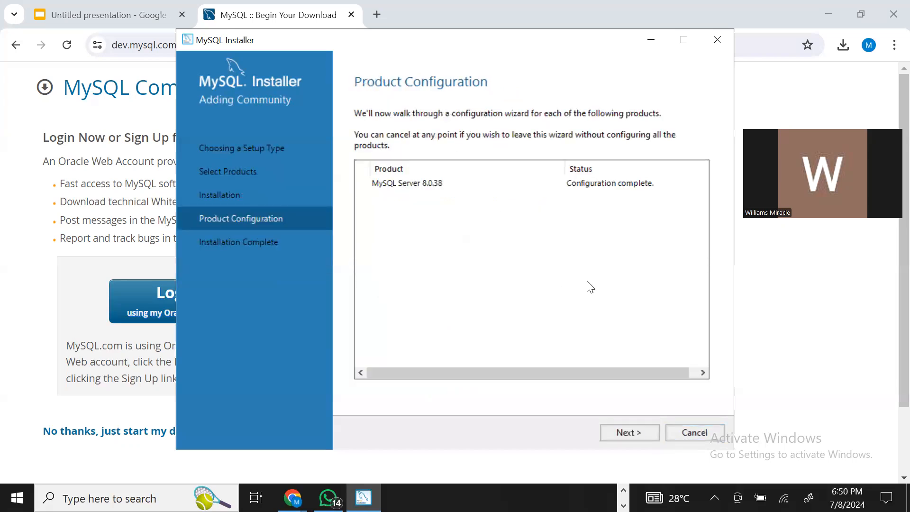
pyautogui.click(623, 434)
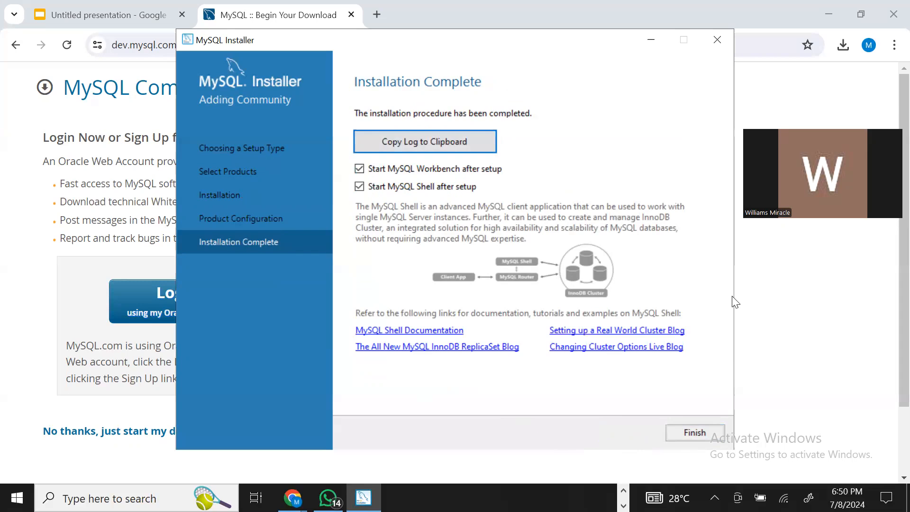
pyautogui.click(702, 431)
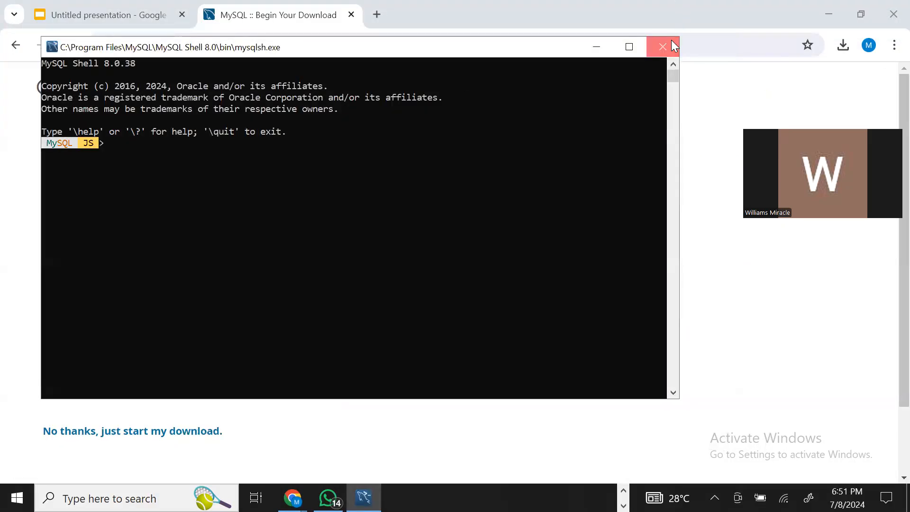
pyautogui.click(670, 42)
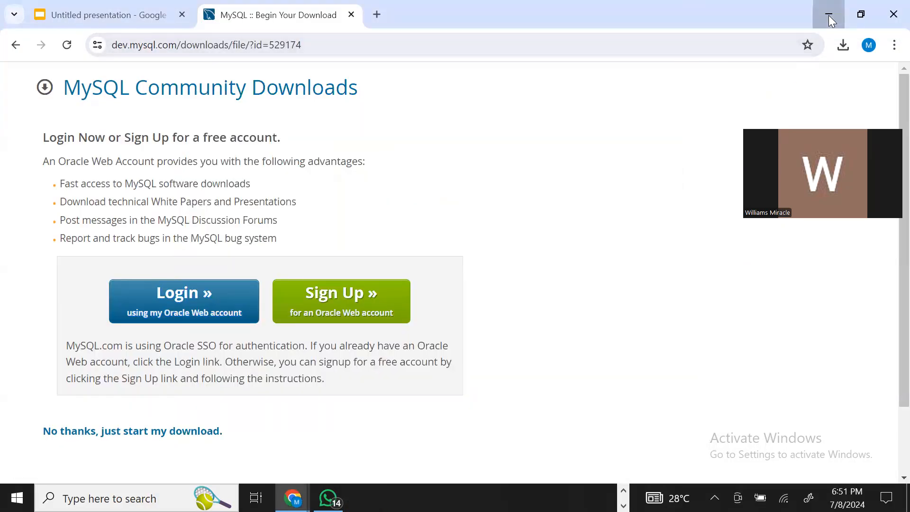
# Minimize the browser and open MySQL Workbench 8.0 CE through a Windows search for "mysql wo".
pyautogui.click(829, 15)
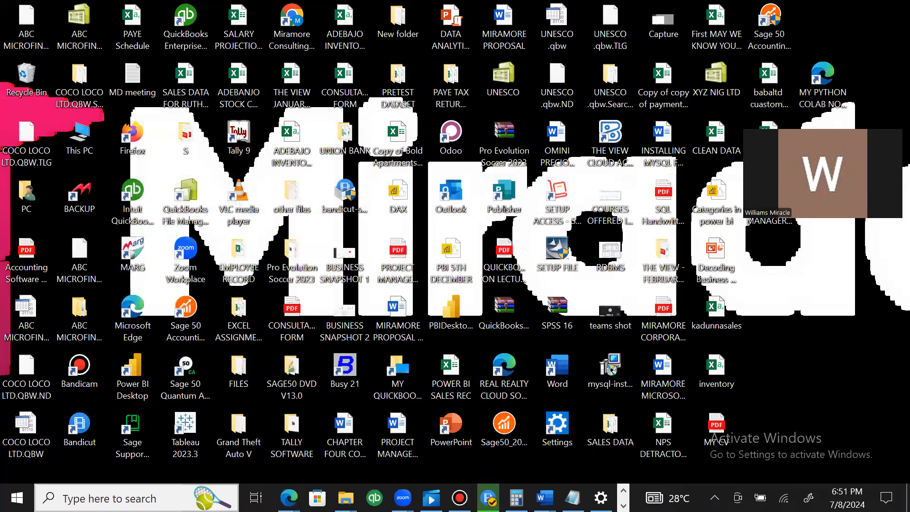
pyautogui.press('super')
pyautogui.write('mysq')
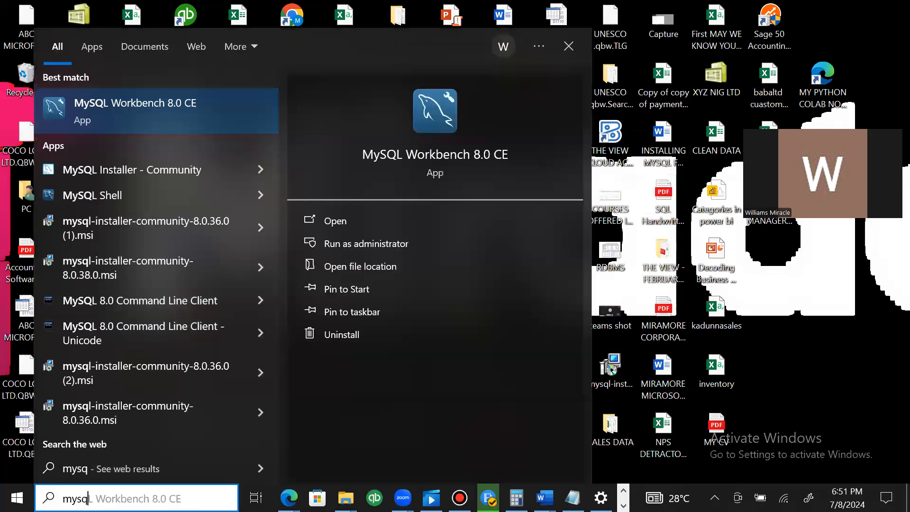
pyautogui.write('l w')
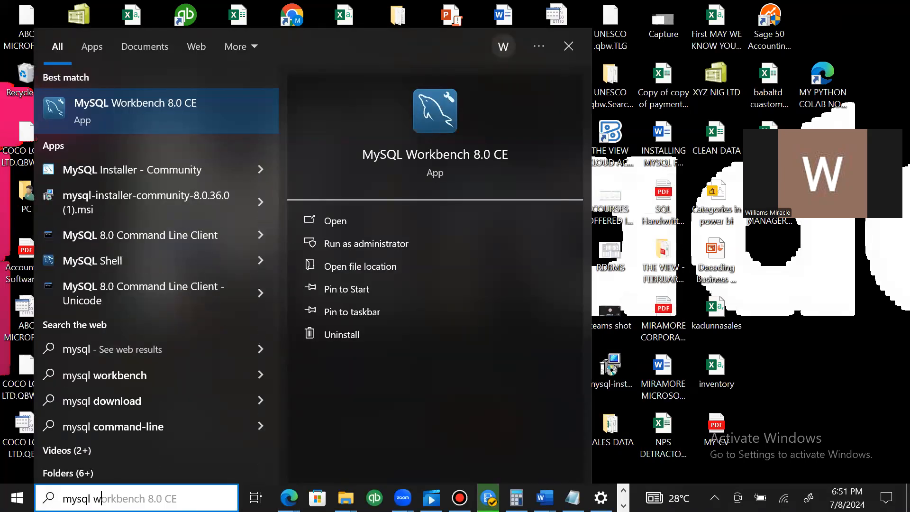
pyautogui.write('o')
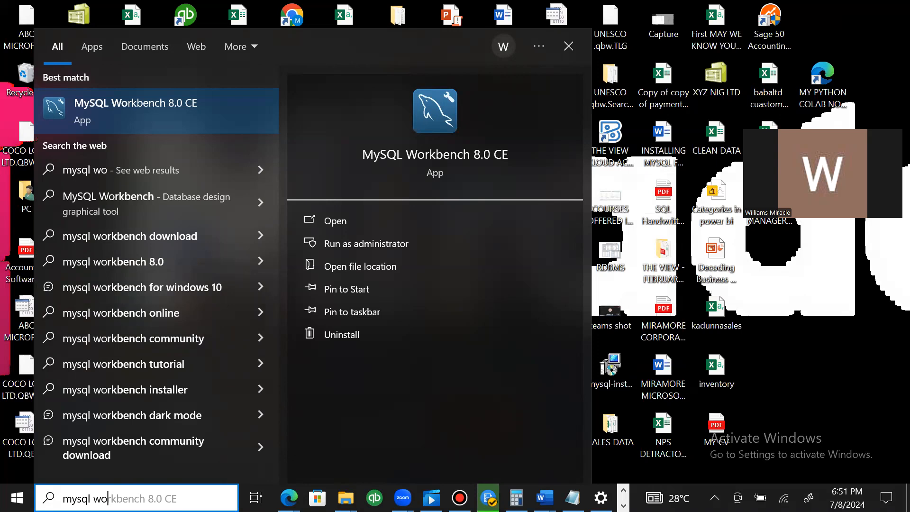
pyautogui.click(339, 222)
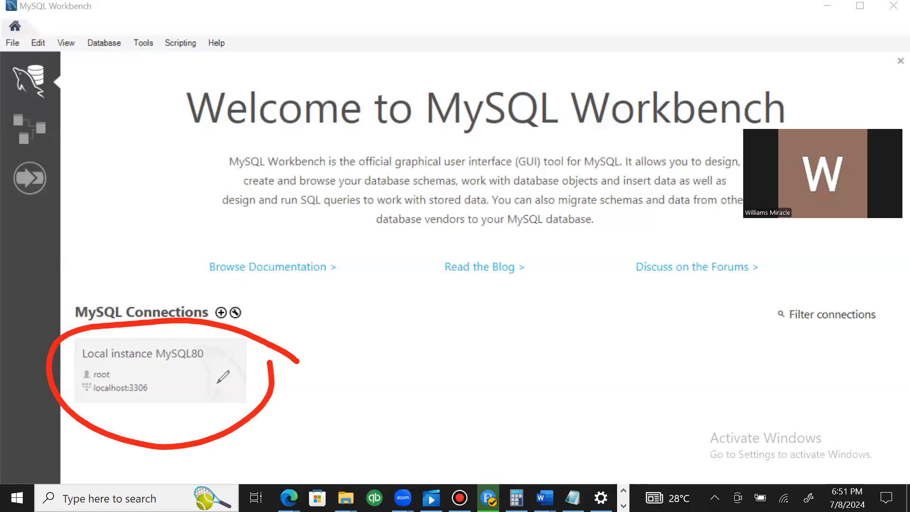
# Open the Local instance MySQL80 connection and look through the Server commands without running any.
pyautogui.click(150, 364)
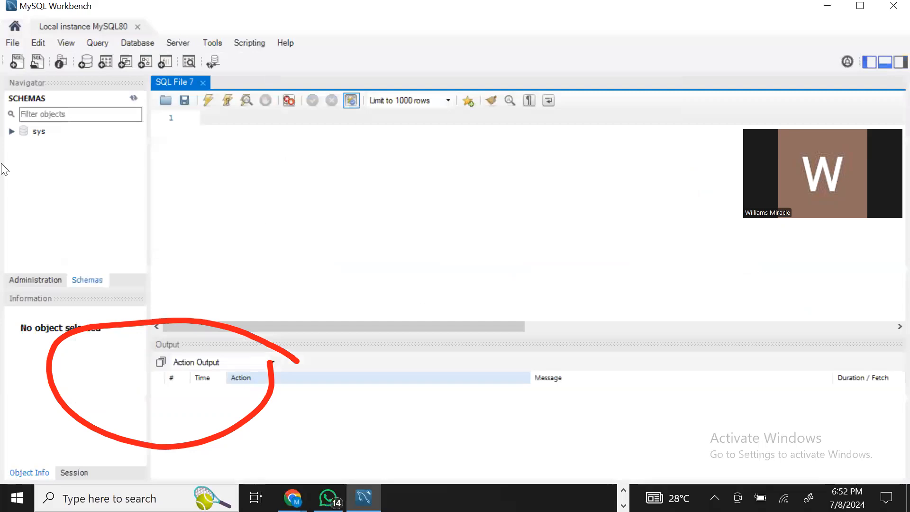
pyautogui.click(456, 78)
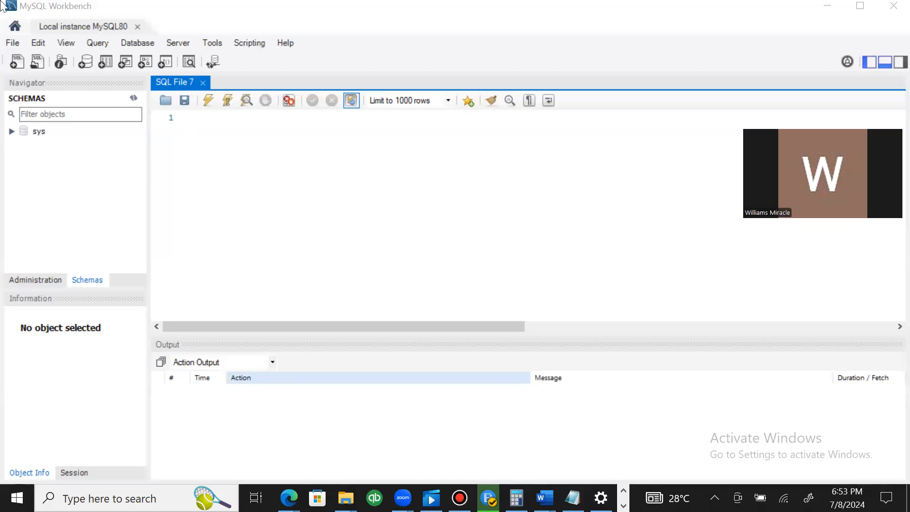
pyautogui.click(2, 5)
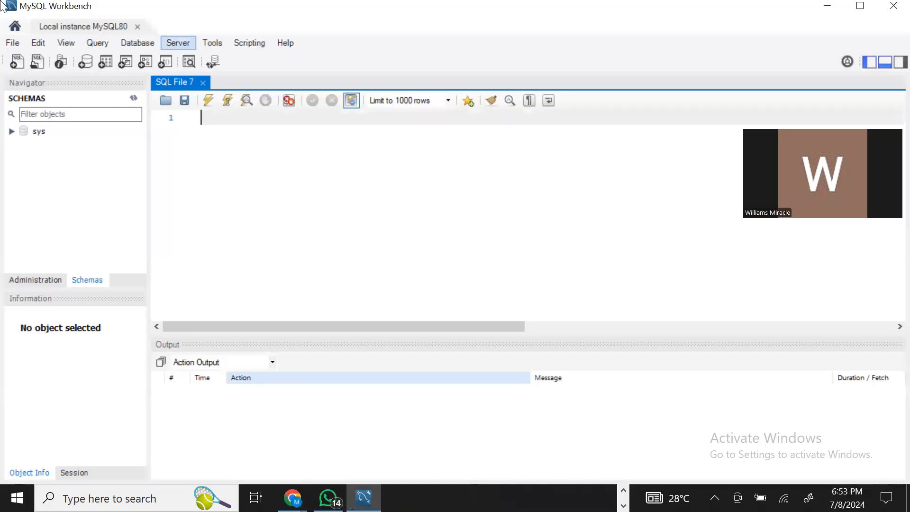
pyautogui.click(178, 43)
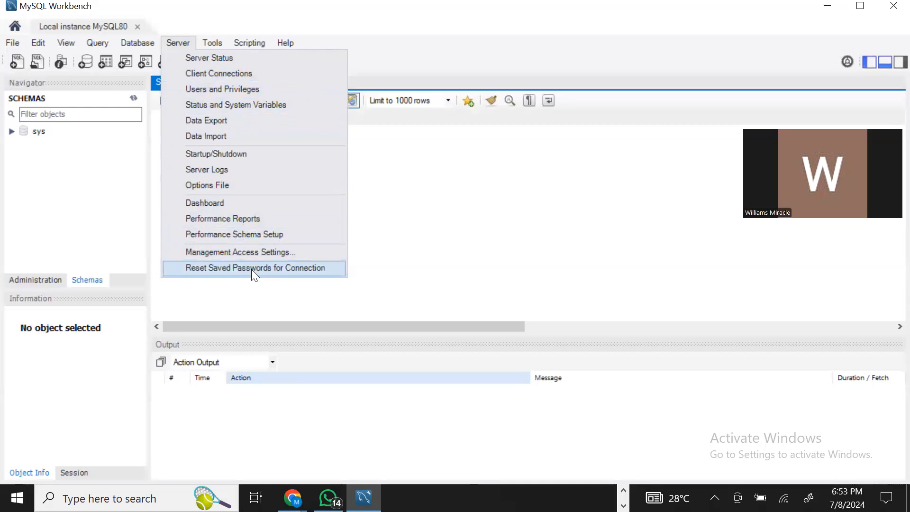
pyautogui.click(483, 209)
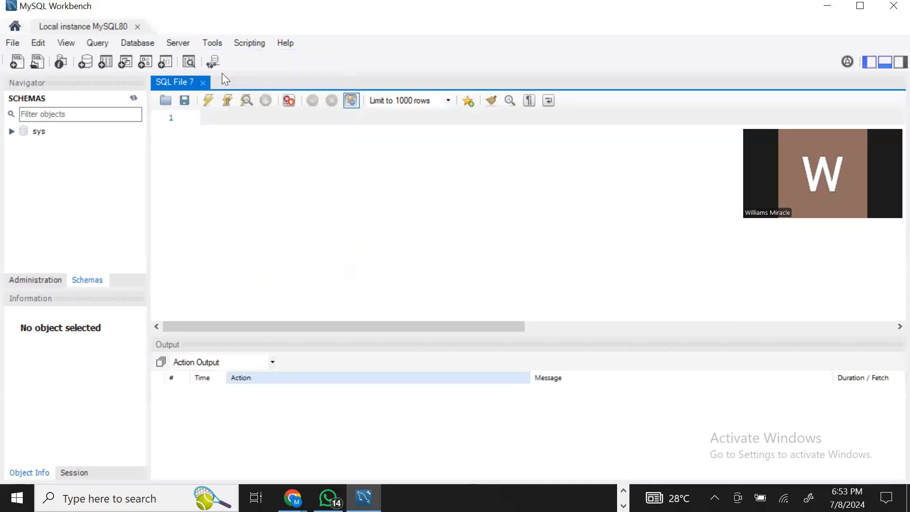
# Open the Local instance MySQL80 connection a second time from the Workbench home screen, and return to the home screen.
pyautogui.click(13, 28)
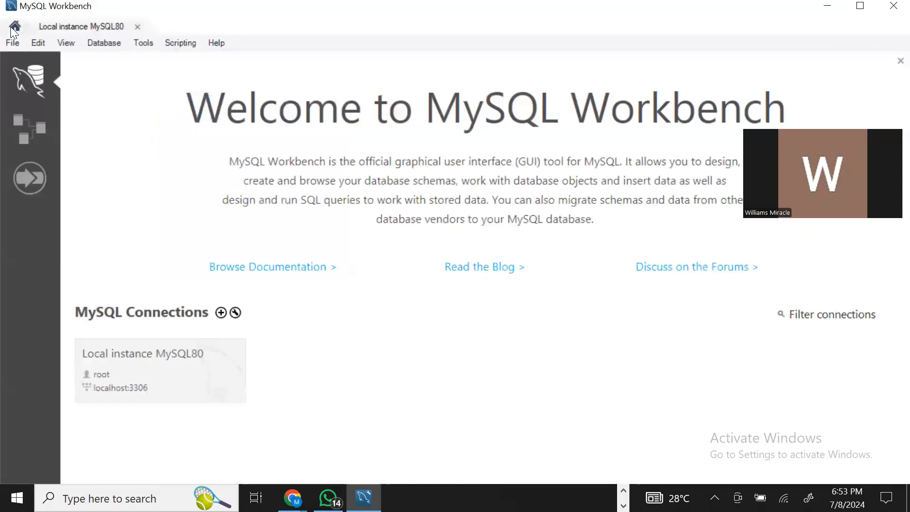
pyautogui.click(178, 369)
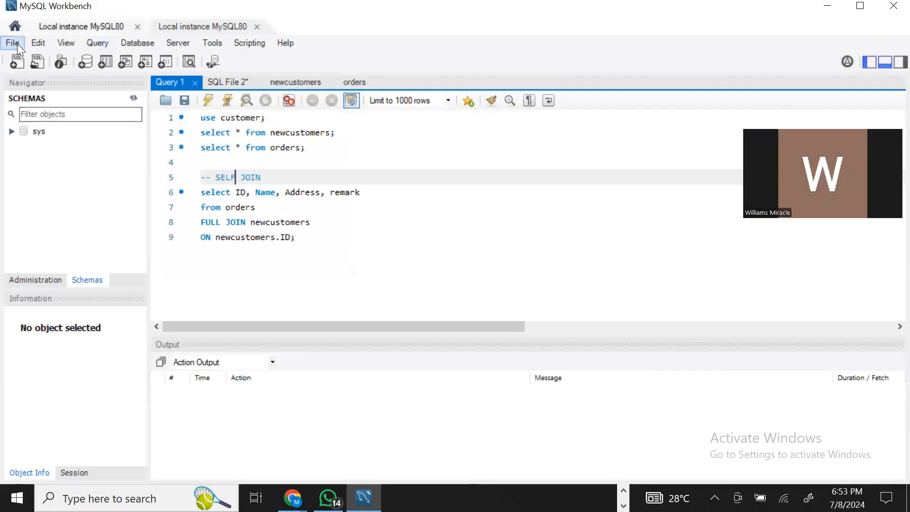
pyautogui.click(14, 43)
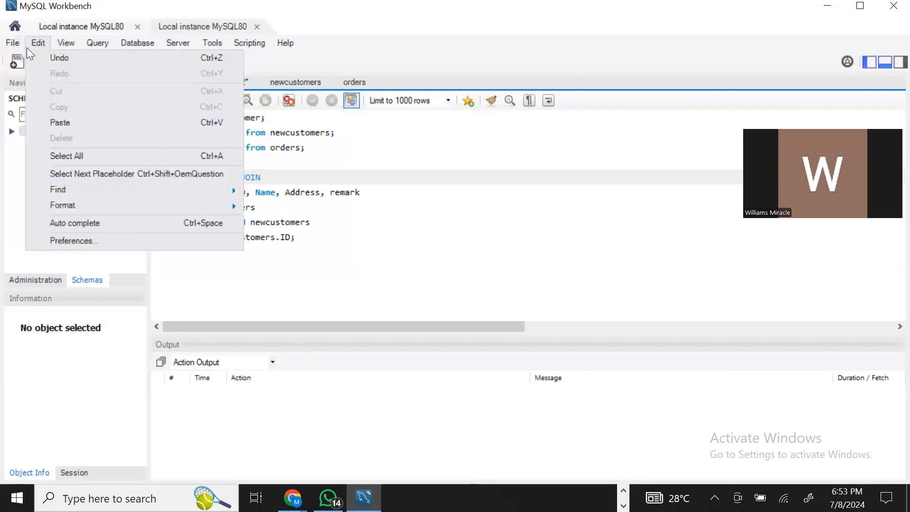
pyautogui.click(14, 27)
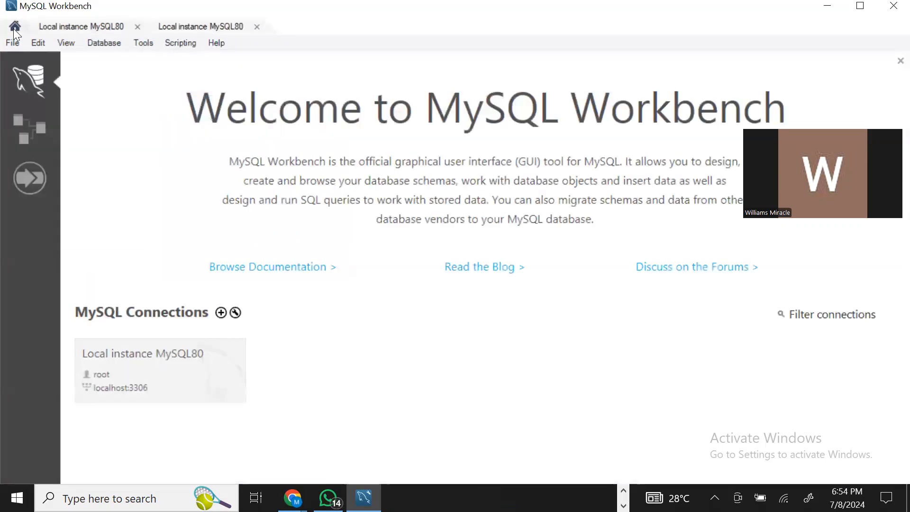
# Start setting up a new MySQL connection and store the root account's password in the vault for 127.0.0.1:3306.
pyautogui.click(221, 313)
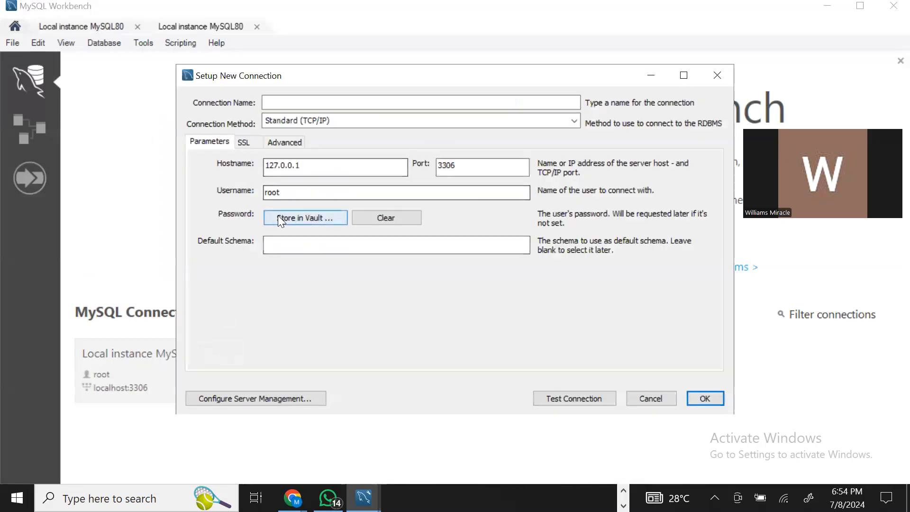
pyautogui.click(296, 217)
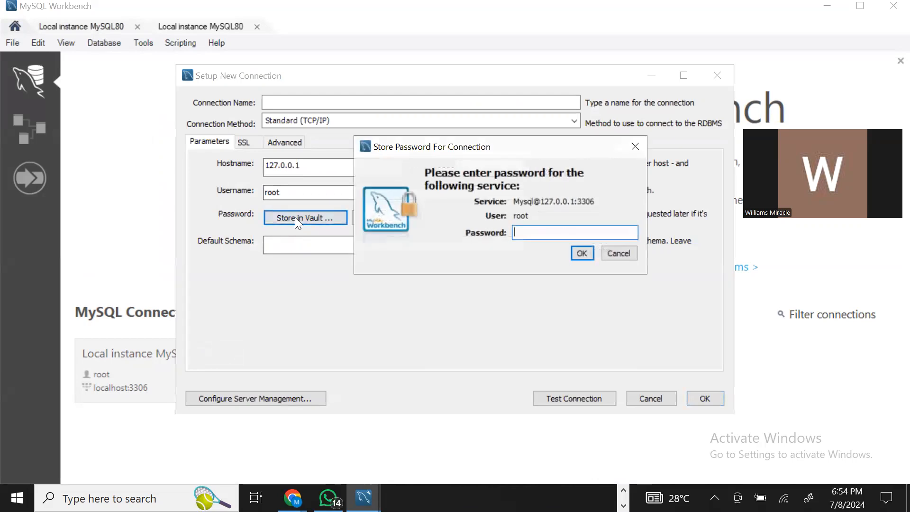
pyautogui.write('*****')
pyautogui.press('BackSpace')
pyautogui.press('BackSpace')
pyautogui.press('BackSpace')
pyautogui.press('BackSpace')
pyautogui.press('BackSpace')
pyautogui.write('************')
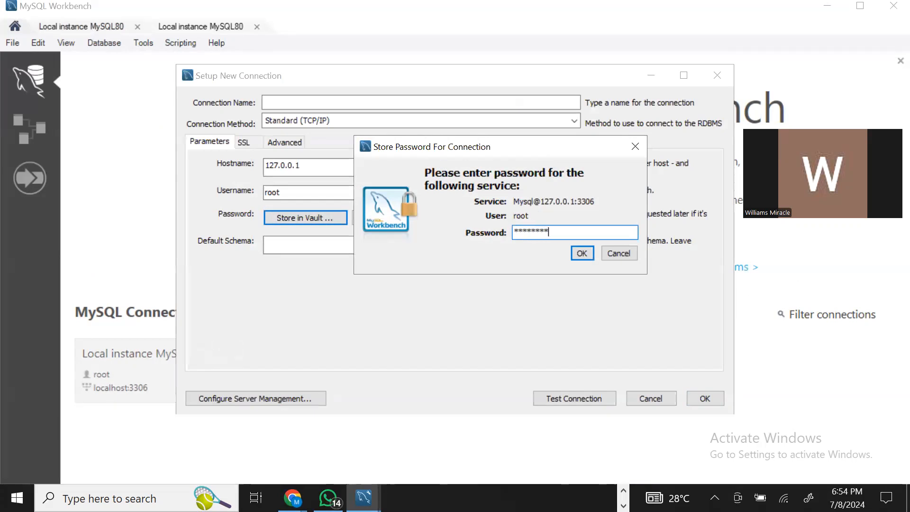
pyautogui.press('Return')
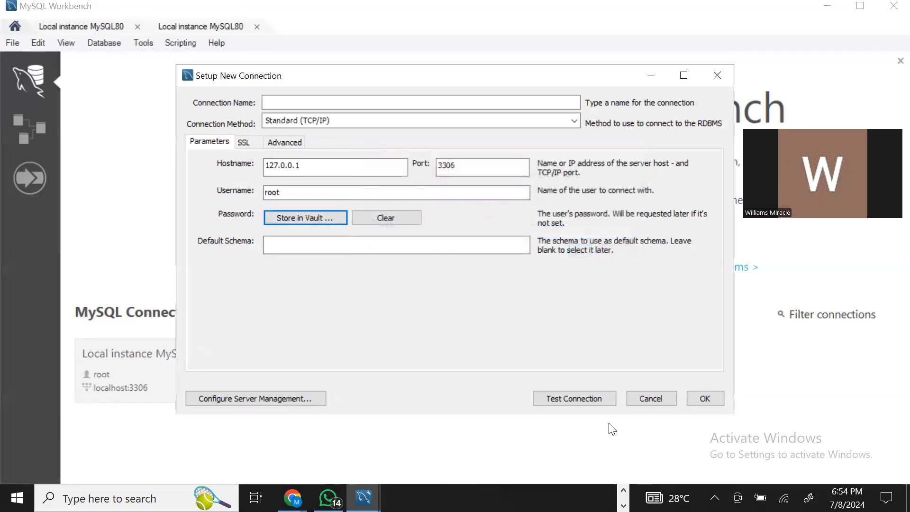